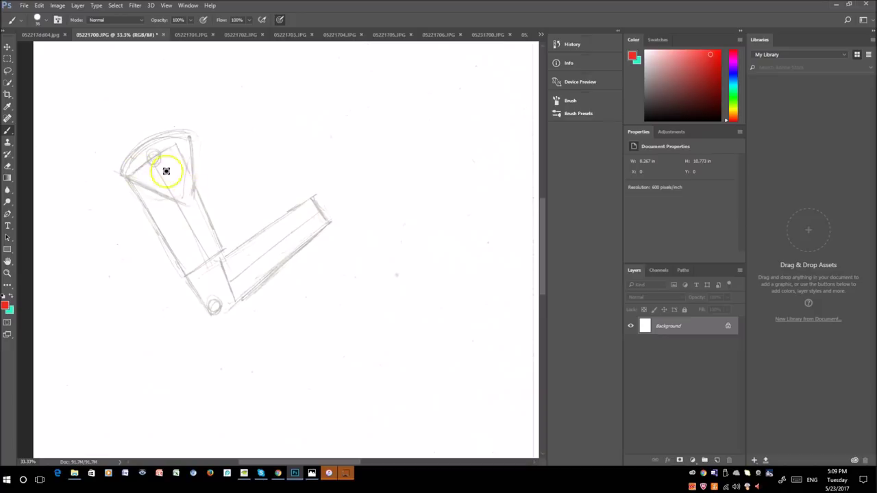
Bring up the scanned bent-arm pencil sketch 05221700.JPG, ready for red brush annotation.
drag(122, 173, 152, 190)
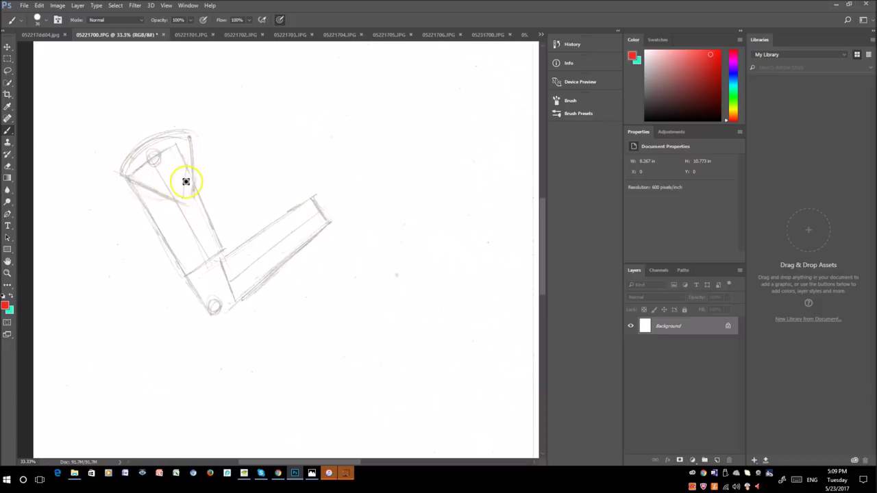
Paint trial red strokes over the upper arm and elbow area.
click(159, 203)
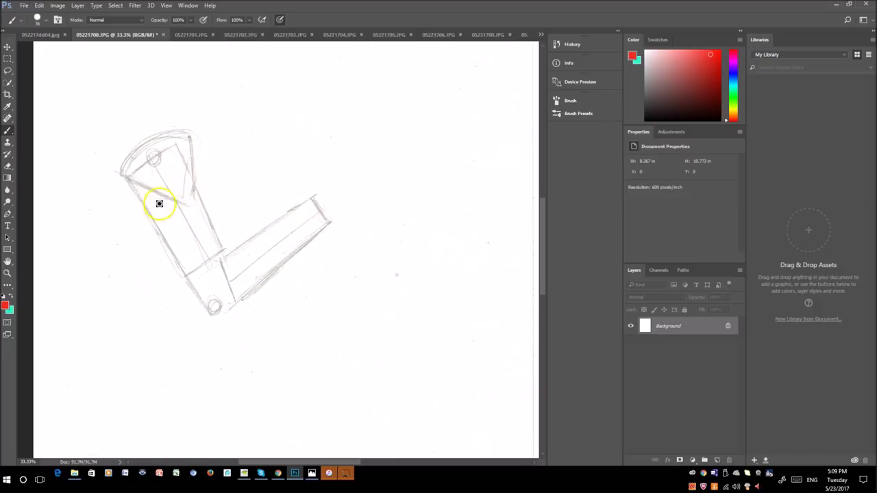
mouse_move(189, 206)
mouse_down()
mouse_move(191, 235)
mouse_move(144, 183)
mouse_up()
mouse_move(173, 211)
mouse_down()
mouse_move(162, 185)
mouse_move(176, 205)
mouse_move(198, 204)
mouse_move(131, 184)
mouse_move(198, 190)
mouse_up()
mouse_move(157, 143)
mouse_down()
mouse_move(124, 172)
mouse_move(160, 177)
mouse_move(186, 146)
mouse_move(182, 125)
mouse_move(167, 187)
mouse_move(124, 156)
mouse_move(144, 179)
mouse_move(132, 173)
mouse_move(162, 157)
mouse_move(150, 161)
mouse_move(201, 261)
mouse_move(304, 222)
mouse_up()
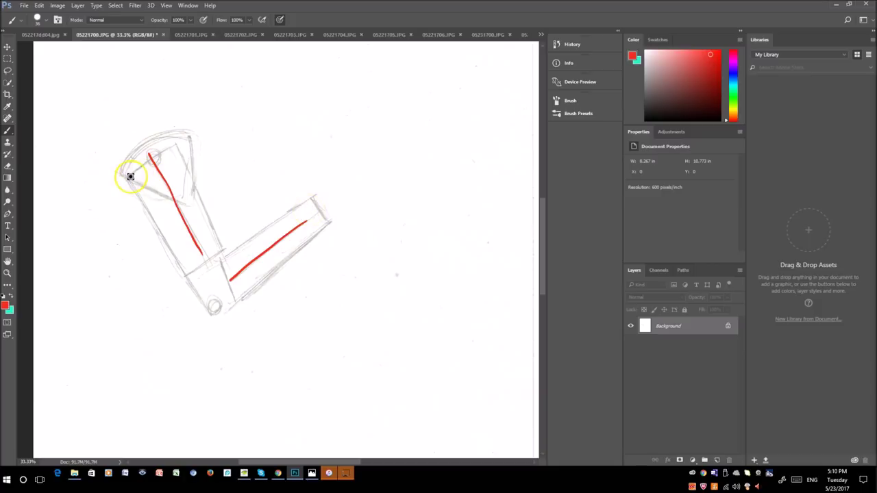
Trace the upper arm's top and left edge in red, undoing and redrawing the edge line.
drag(128, 179, 174, 146)
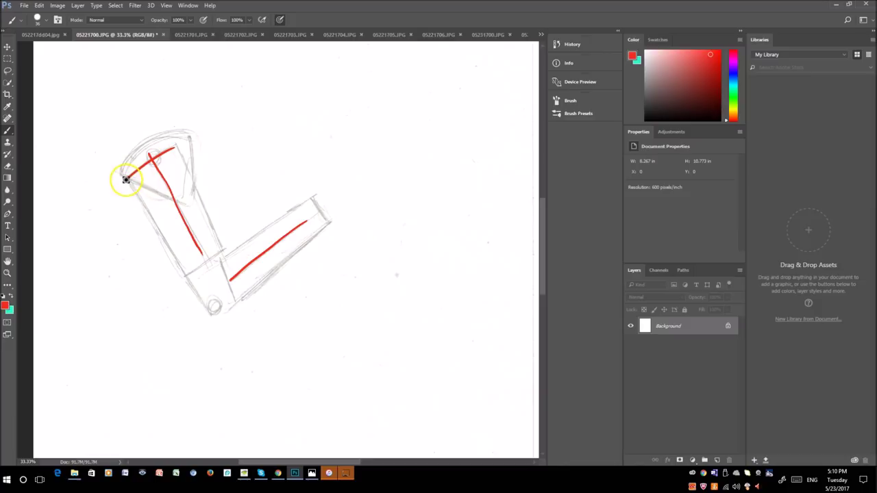
drag(126, 179, 171, 267)
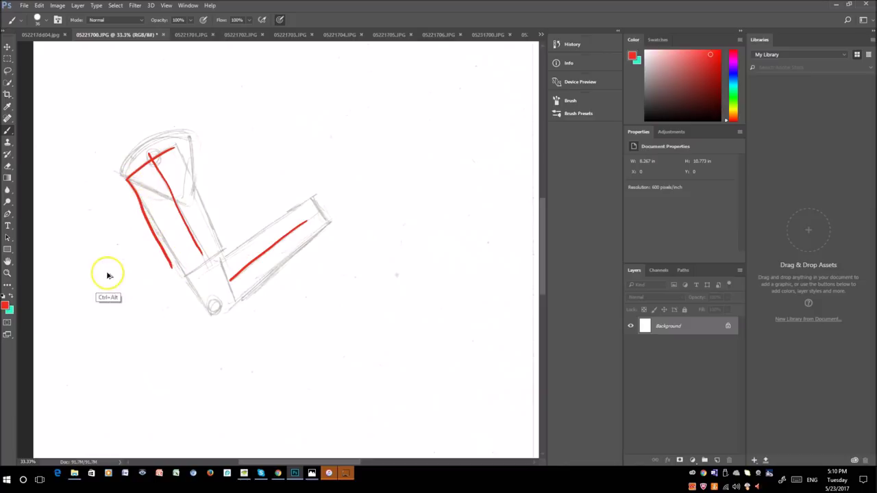
key(ctrl+z)
drag(126, 182, 181, 260)
key(ctrl+alt+z)
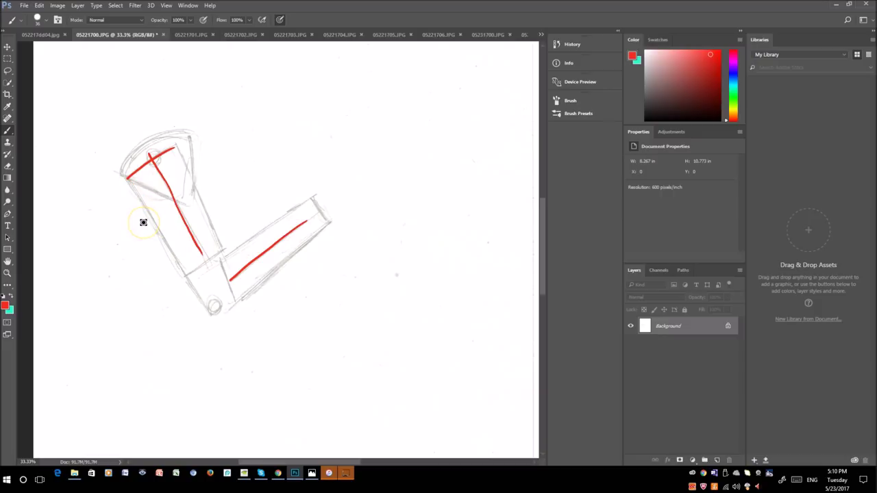
drag(128, 180, 182, 270)
Trace the upper arm's right side, the elbow, and the forearm's top and lower edges in red.
drag(178, 146, 219, 245)
mouse_move(189, 272)
mouse_down()
mouse_move(221, 246)
mouse_move(235, 297)
mouse_up()
drag(228, 258, 306, 194)
drag(311, 197, 320, 222)
drag(237, 297, 327, 218)
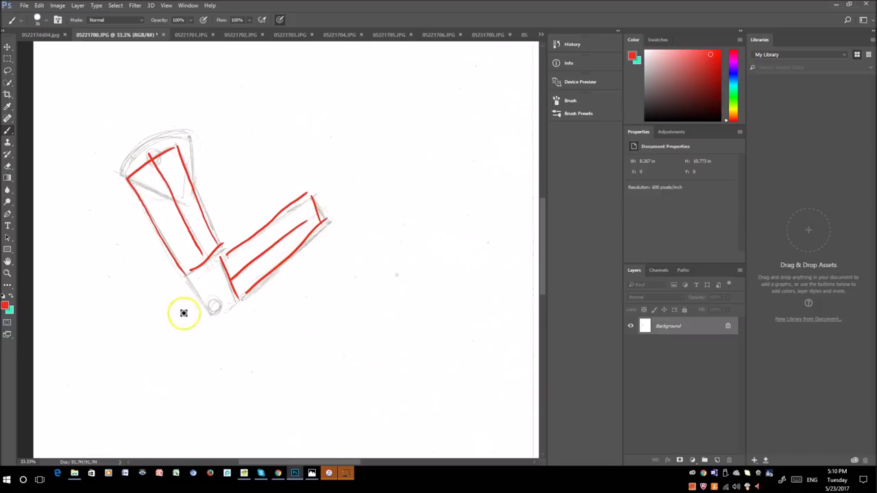
Mark the elbow bone and joint, arc the shoulder cap, and add a forearm stroke in red.
drag(221, 312, 213, 299)
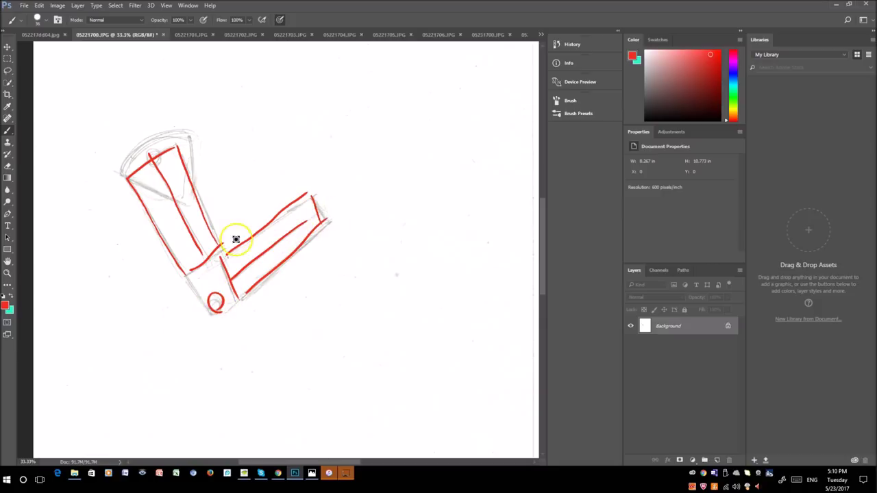
drag(194, 244, 197, 251)
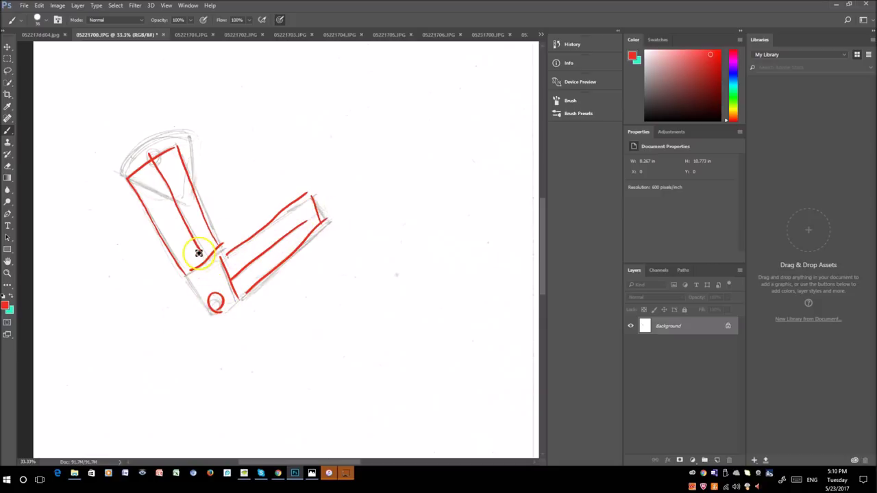
mouse_move(220, 281)
mouse_down()
mouse_move(239, 260)
mouse_move(221, 278)
mouse_move(212, 270)
mouse_move(218, 274)
mouse_up()
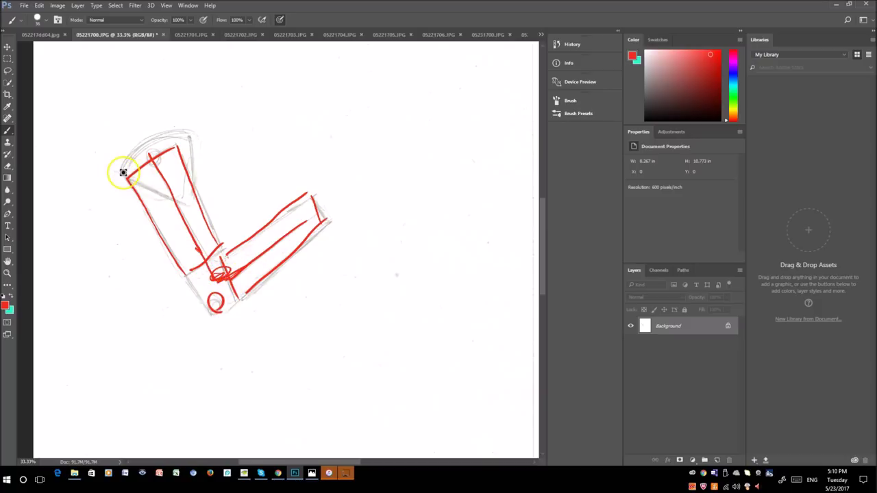
mouse_move(122, 176)
mouse_down()
mouse_move(138, 144)
mouse_move(167, 131)
mouse_move(182, 138)
mouse_move(148, 182)
mouse_move(184, 200)
mouse_move(189, 138)
mouse_move(172, 192)
mouse_move(126, 172)
mouse_move(188, 198)
mouse_move(187, 144)
mouse_move(190, 199)
mouse_up()
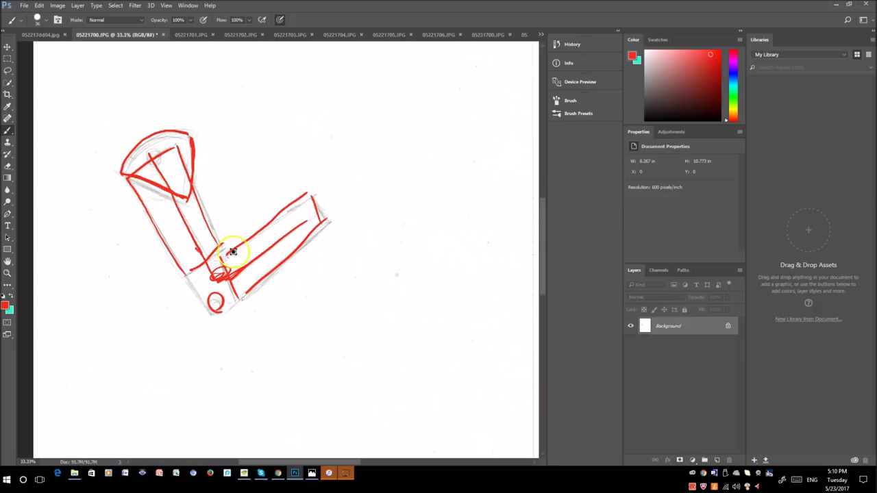
drag(292, 255, 276, 276)
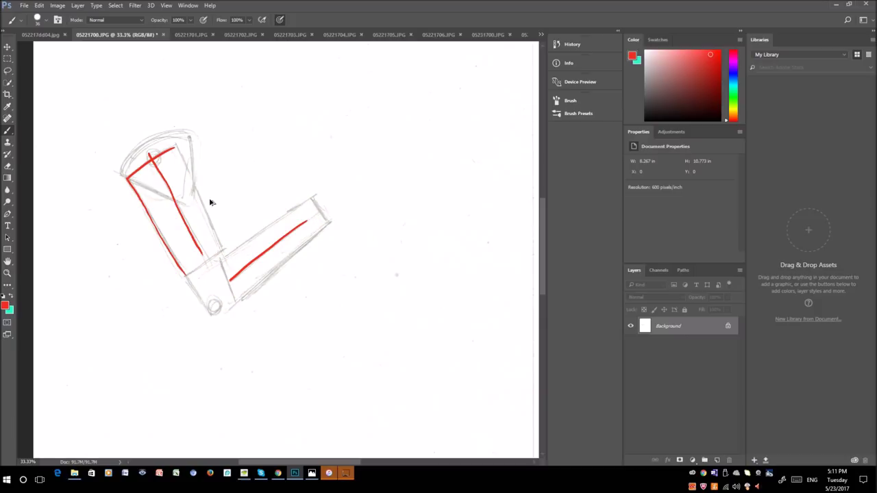
Undo the remaining red strokes on 05221700.JPG and switch to the 05221701.JPG sketch.
key(ctrl+z)
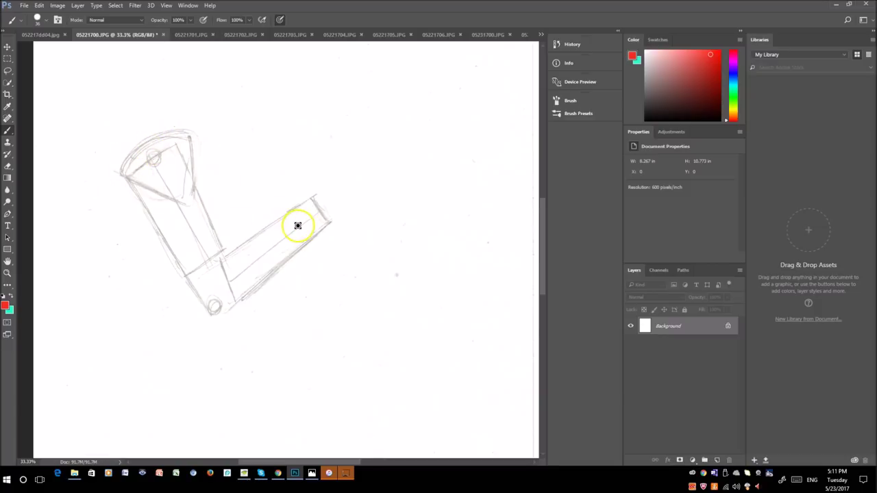
click(189, 35)
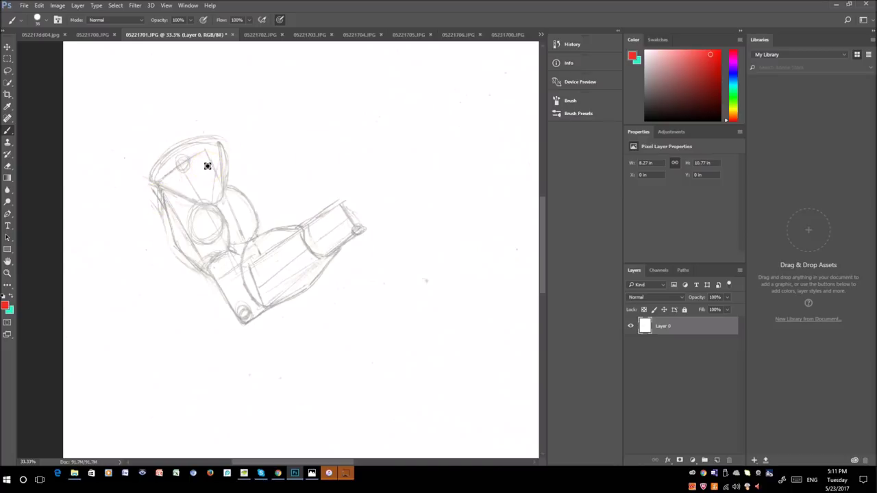
Pan the 05221701.JPG view, paint red shoulder and bicep outlines, then undo the bicep curves.
mouse_move(283, 339)
mouse_down()
mouse_move(336, 337)
mouse_move(316, 335)
mouse_up()
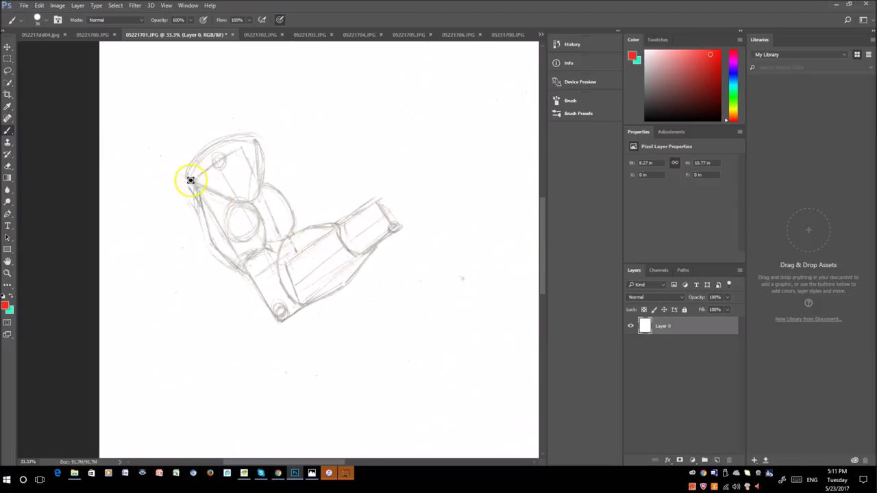
mouse_move(218, 192)
mouse_down()
mouse_move(253, 200)
mouse_move(266, 179)
mouse_move(262, 139)
mouse_up()
mouse_move(188, 171)
mouse_down()
mouse_move(236, 133)
mouse_move(262, 140)
mouse_up()
mouse_move(199, 193)
mouse_down()
mouse_move(211, 240)
mouse_move(241, 267)
mouse_move(263, 246)
mouse_move(267, 221)
mouse_move(251, 198)
mouse_move(268, 183)
mouse_move(283, 192)
mouse_move(291, 214)
mouse_move(278, 277)
mouse_move(307, 305)
mouse_up()
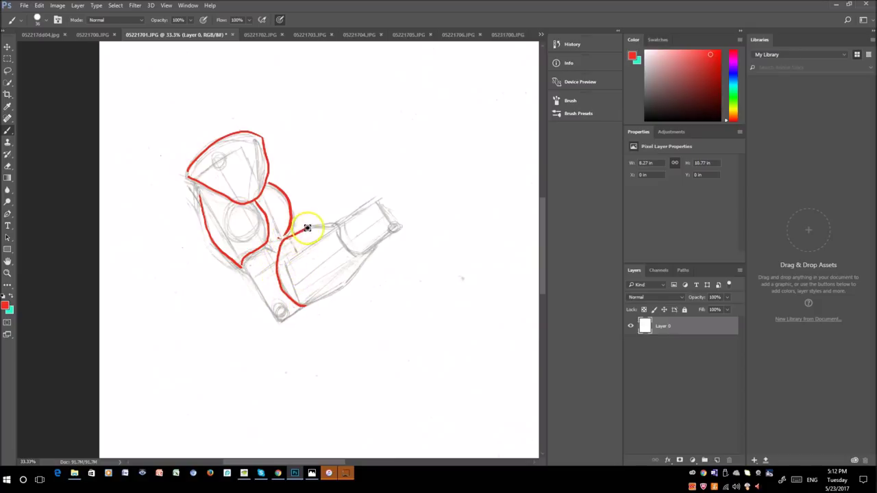
mouse_move(307, 228)
mouse_down()
mouse_move(337, 225)
mouse_move(354, 249)
mouse_move(373, 251)
mouse_move(344, 287)
mouse_move(297, 304)
mouse_up()
key(ctrl+alt+z)
key(ctrl+alt+z)
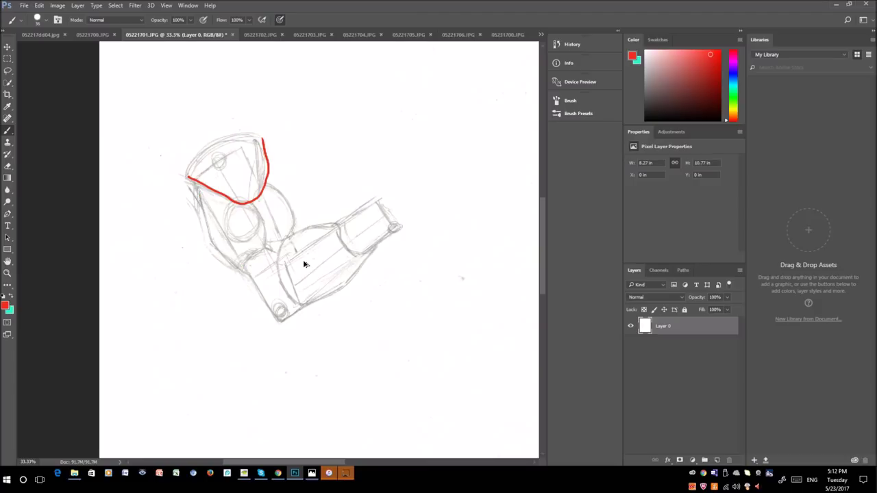
Undo the red shoulder outline and draw red direction arrows at the shoulder and forearm edges.
key(ctrl+alt+z)
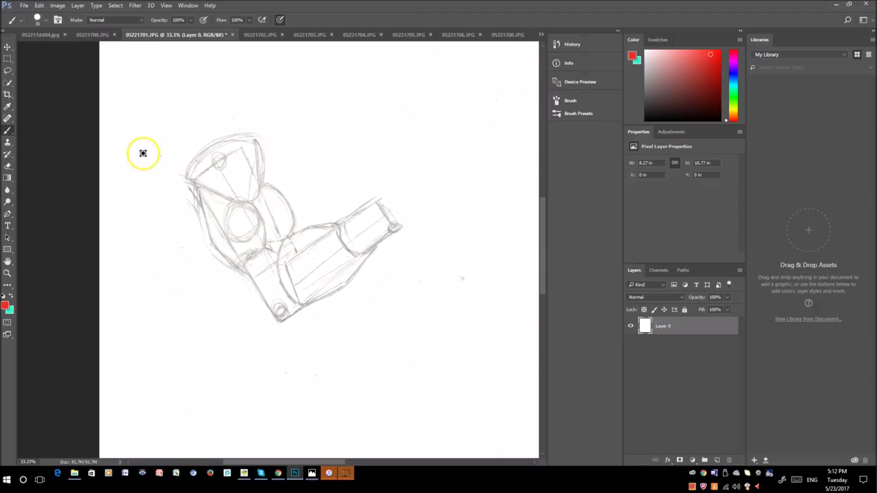
drag(249, 282, 275, 327)
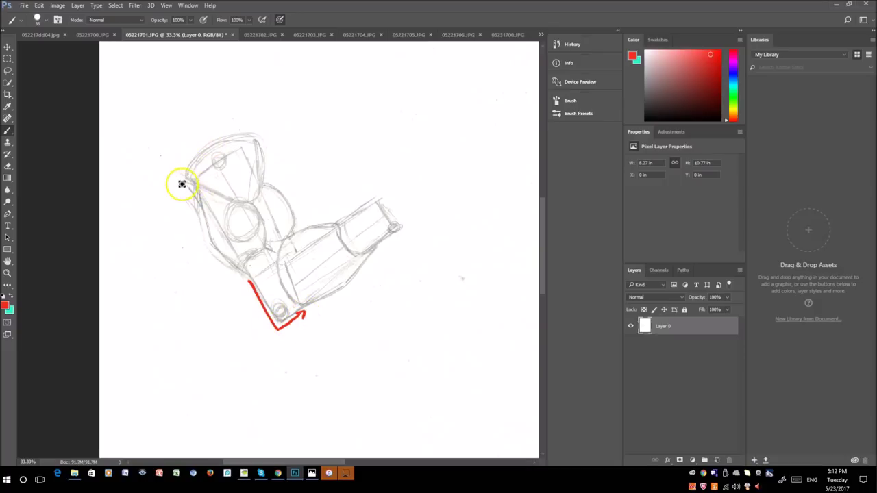
mouse_move(182, 183)
mouse_down()
mouse_move(193, 204)
mouse_move(192, 195)
mouse_up()
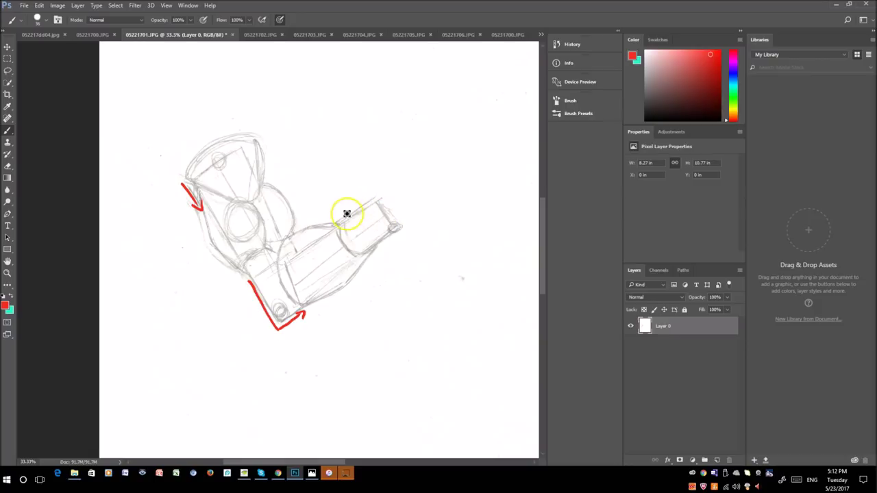
mouse_move(339, 221)
mouse_down()
mouse_move(379, 198)
mouse_move(372, 198)
mouse_move(384, 204)
mouse_up()
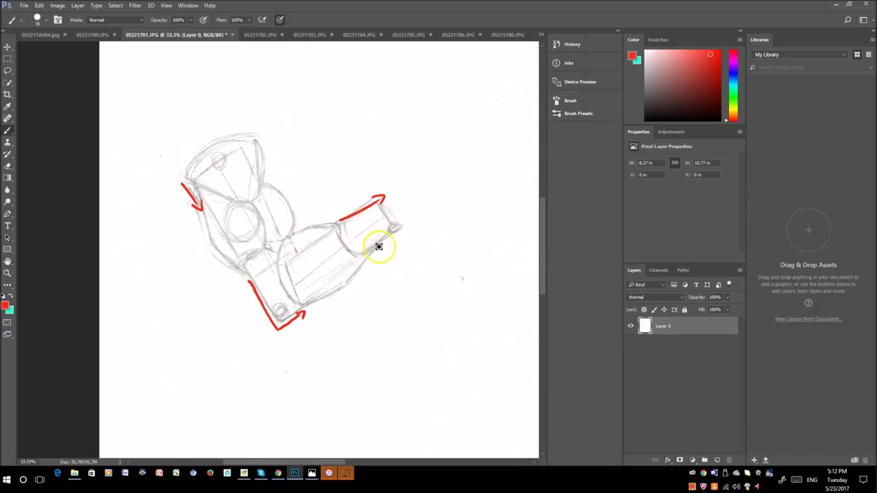
mouse_move(379, 246)
mouse_down()
mouse_move(393, 229)
mouse_move(397, 239)
mouse_up()
Switch the painting colour to blue and draw blue arrows down the upper arm, shoulder and elbow.
click(732, 73)
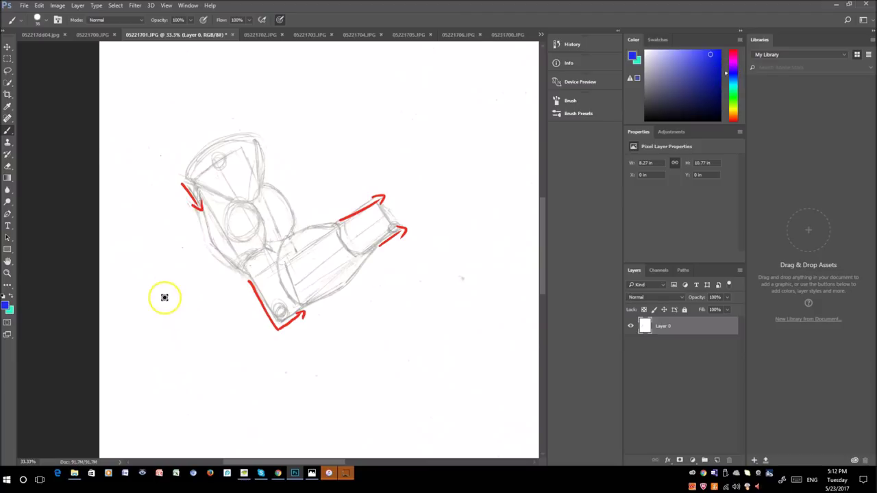
mouse_move(199, 218)
mouse_down()
mouse_move(201, 239)
mouse_move(229, 271)
mouse_up()
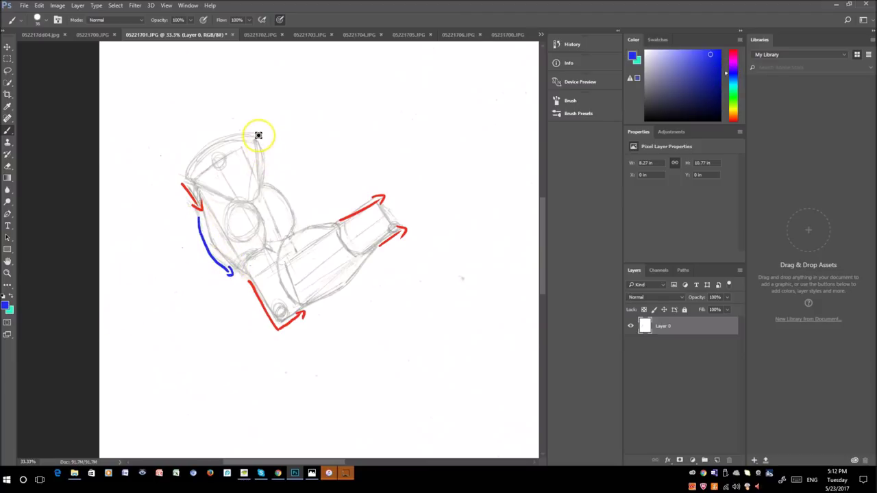
mouse_move(259, 136)
mouse_down()
mouse_move(268, 176)
mouse_move(276, 164)
mouse_move(292, 189)
mouse_move(297, 227)
mouse_move(294, 217)
mouse_move(328, 218)
mouse_up()
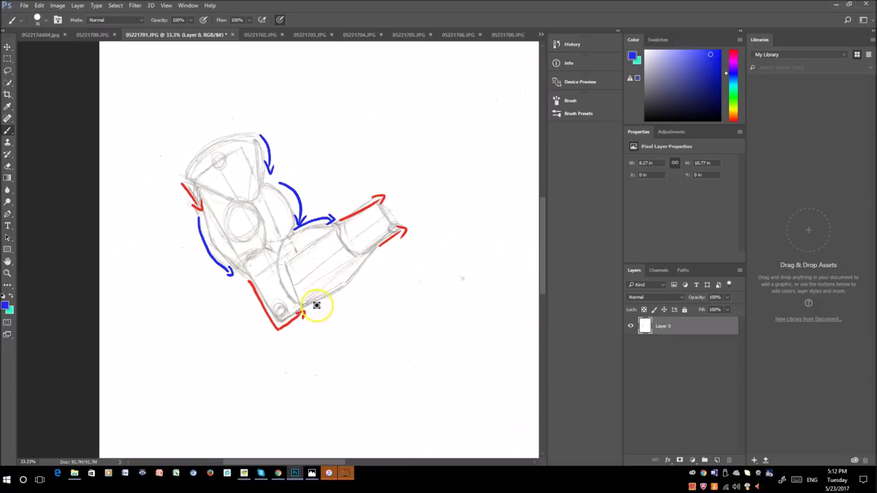
mouse_move(317, 305)
mouse_down()
mouse_move(362, 274)
mouse_move(376, 251)
mouse_move(379, 261)
mouse_up()
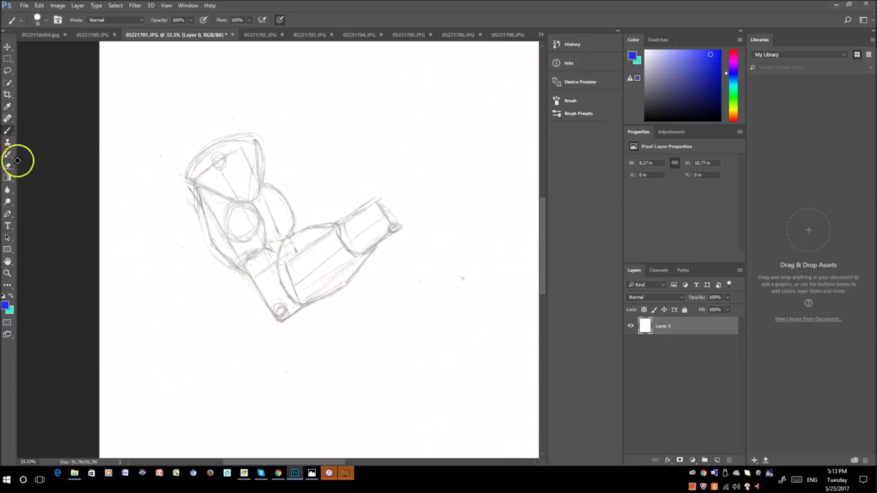
Replace an orange-red trial with pure red and draw red edge lines on the forearm's lower-left edge and wrist.
click(734, 119)
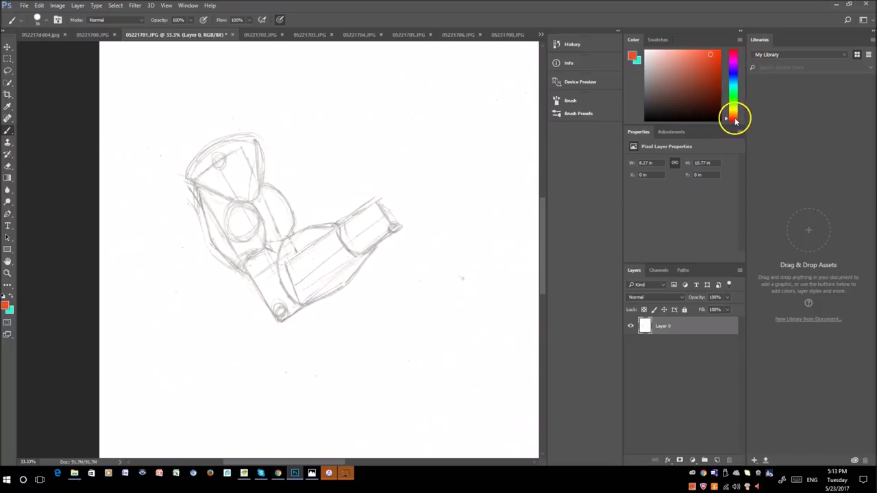
drag(248, 270, 279, 318)
key(ctrl+z)
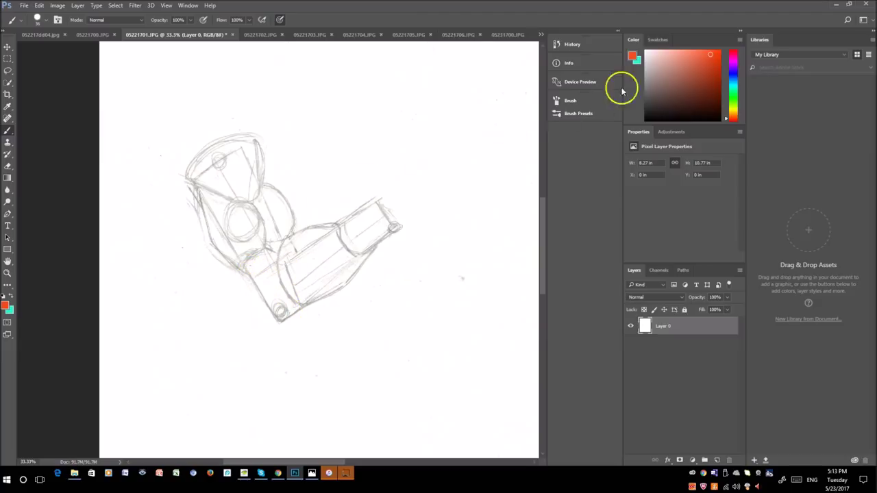
click(731, 121)
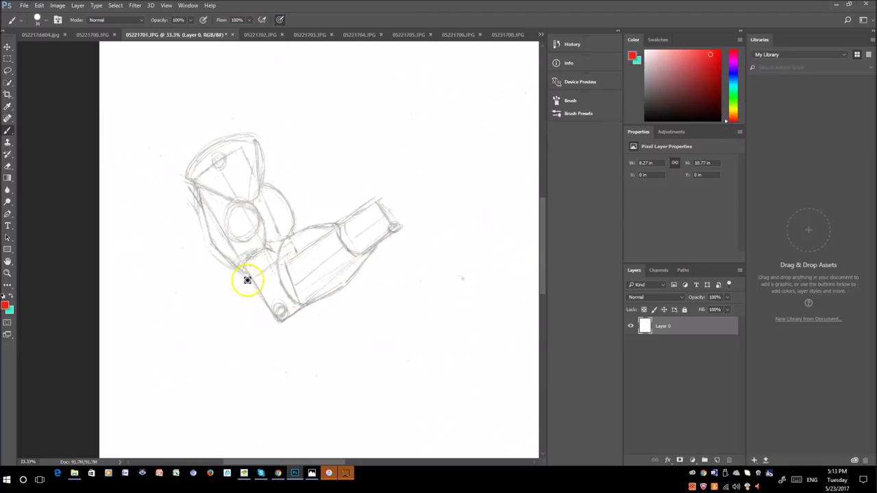
drag(249, 275, 272, 314)
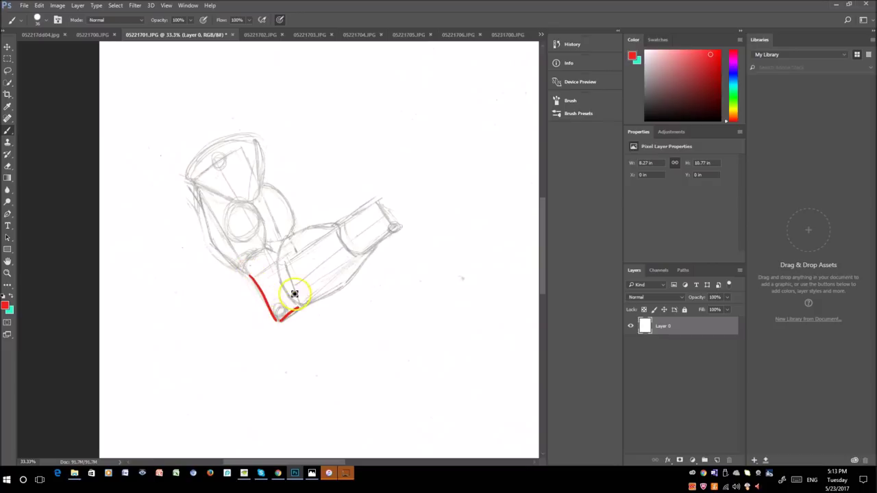
mouse_move(343, 221)
mouse_down()
mouse_move(371, 204)
mouse_move(359, 244)
mouse_up()
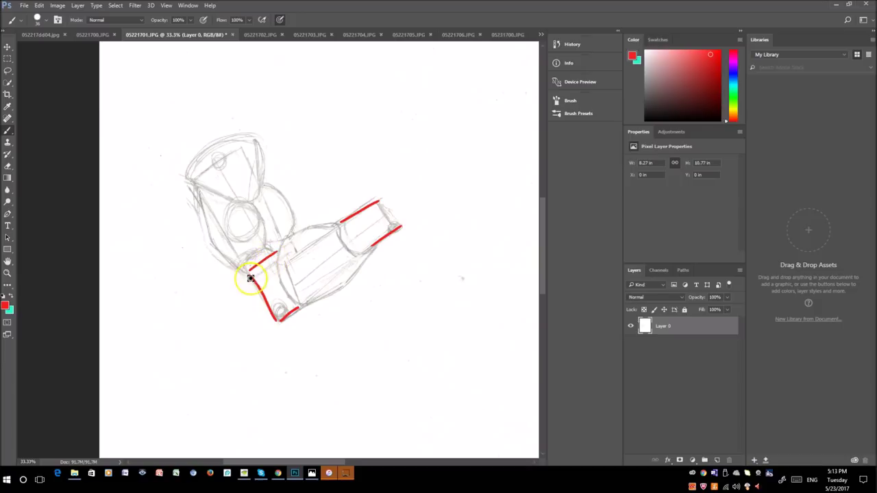
Fill the forearm's elbow-end and wrist bands with short red hatching, then set blue as the colour.
drag(249, 273, 275, 261)
drag(263, 295, 280, 284)
mouse_move(265, 302)
mouse_down()
mouse_move(282, 293)
mouse_move(285, 299)
mouse_up()
drag(271, 317, 289, 306)
drag(343, 221, 349, 245)
mouse_move(348, 217)
mouse_down()
mouse_move(355, 244)
mouse_move(364, 240)
mouse_up()
mouse_move(362, 210)
mouse_down()
mouse_move(368, 237)
mouse_move(376, 232)
mouse_up()
drag(376, 206, 386, 228)
drag(386, 203, 393, 233)
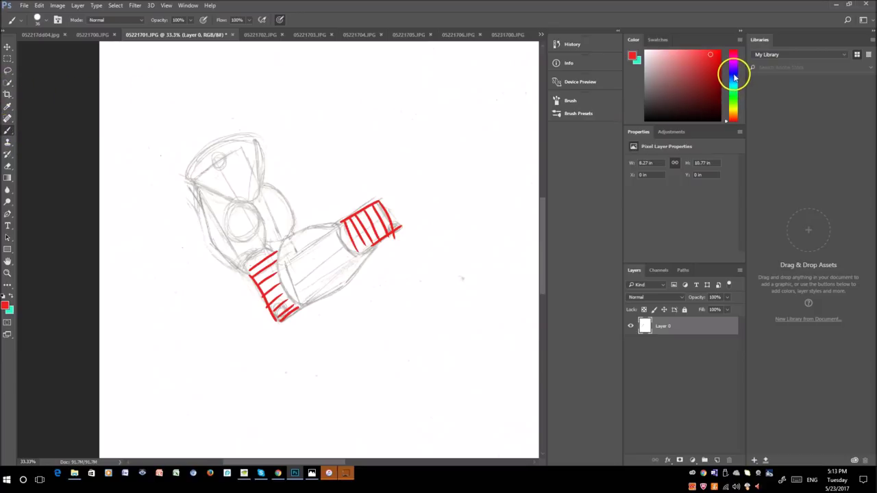
click(734, 77)
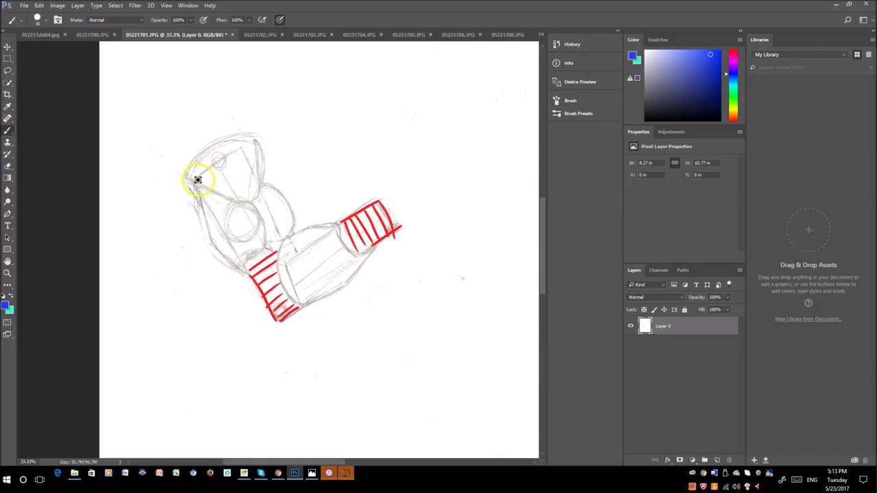
Draw blue contour and cross-contour arcs around and across the shoulder.
mouse_move(214, 190)
mouse_down()
mouse_move(256, 191)
mouse_move(256, 141)
mouse_up()
mouse_move(196, 170)
mouse_down()
mouse_move(196, 151)
mouse_move(231, 135)
mouse_move(248, 149)
mouse_up()
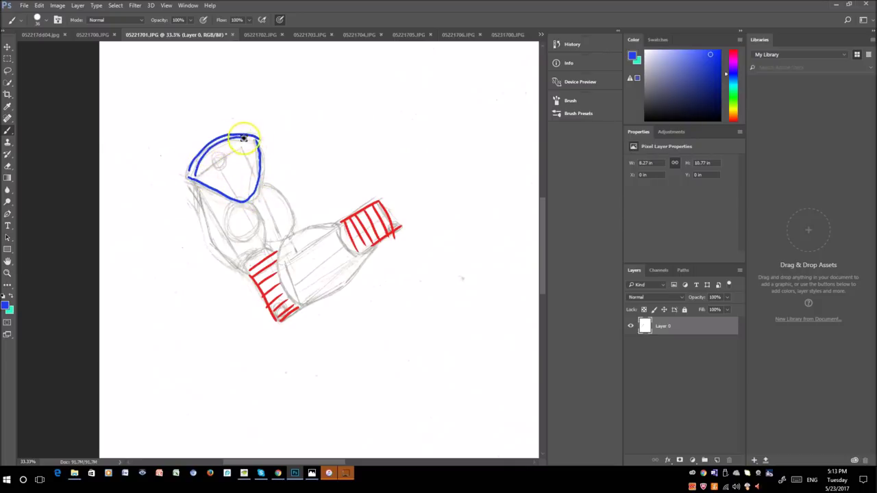
mouse_move(194, 179)
mouse_down()
mouse_move(213, 160)
mouse_move(259, 144)
mouse_up()
mouse_move(209, 196)
mouse_down()
mouse_move(222, 169)
mouse_move(233, 186)
mouse_move(254, 179)
mouse_up()
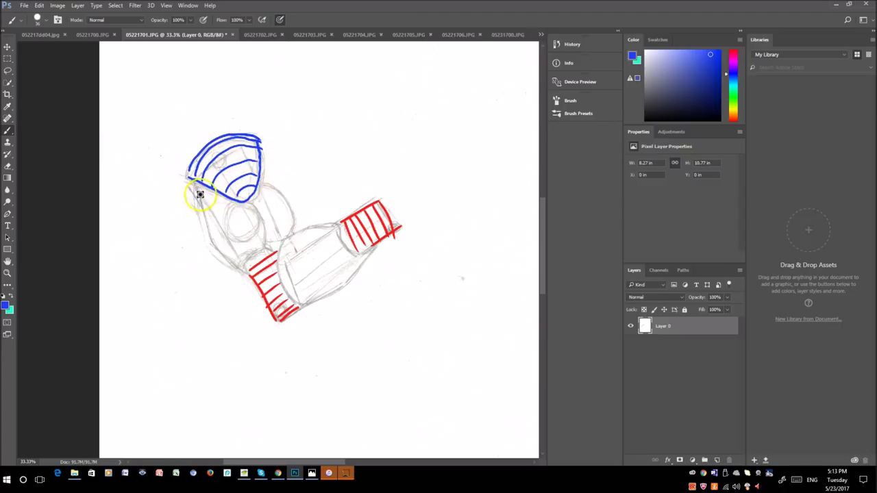
Trace both upper-arm edges in blue and hatch cross-contours down toward the red band.
drag(196, 192, 210, 235)
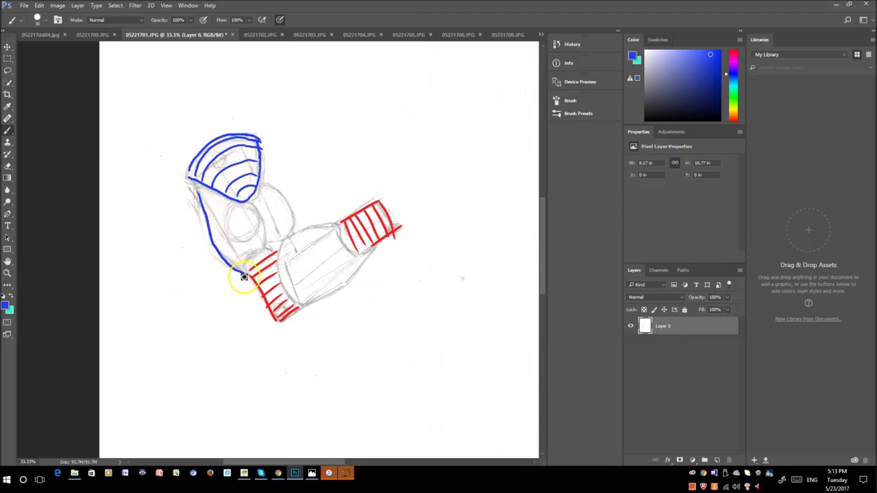
drag(255, 209, 265, 244)
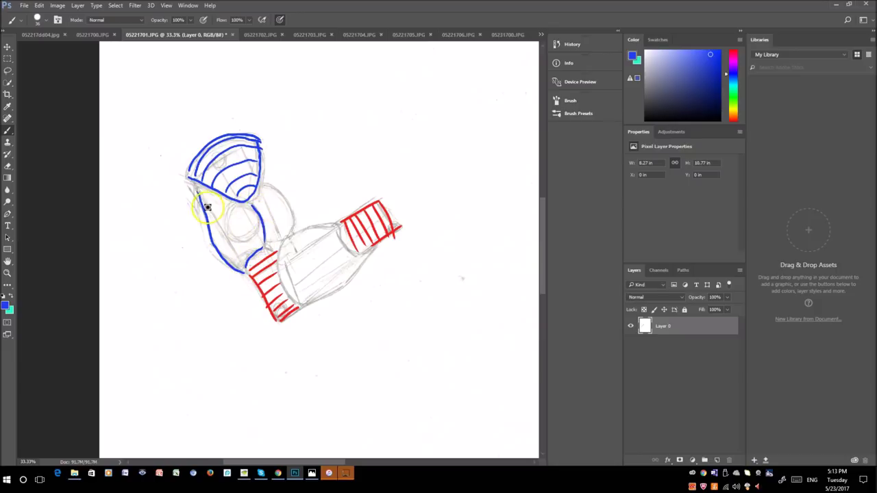
mouse_move(206, 214)
mouse_down()
mouse_move(247, 186)
mouse_move(245, 200)
mouse_up()
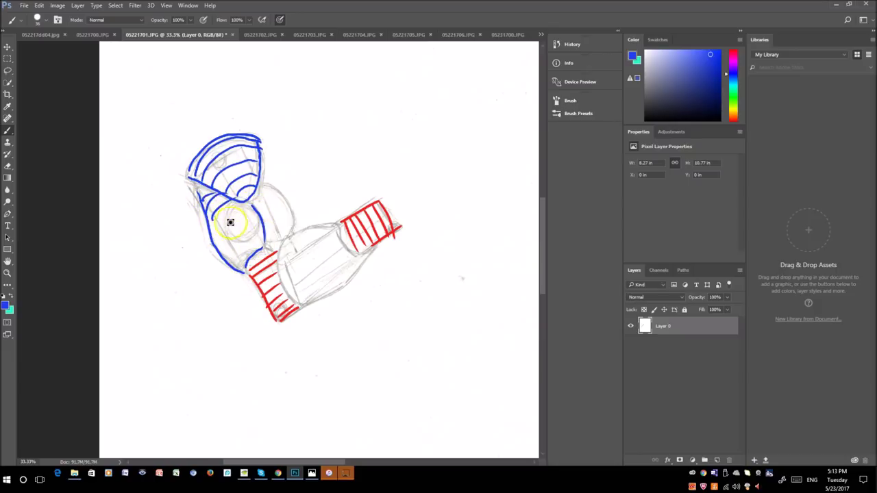
mouse_move(219, 230)
mouse_down()
mouse_move(250, 206)
mouse_move(220, 251)
mouse_move(252, 224)
mouse_up()
drag(229, 254, 259, 230)
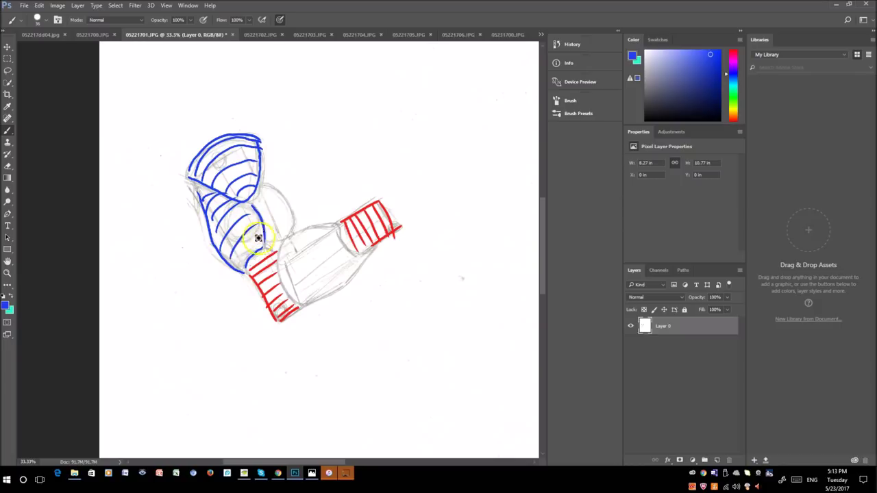
drag(237, 268, 270, 231)
Outline the bulge above the elbow and wrap the elbow with blue contour curves.
mouse_move(265, 185)
mouse_down()
mouse_move(281, 190)
mouse_move(294, 220)
mouse_up()
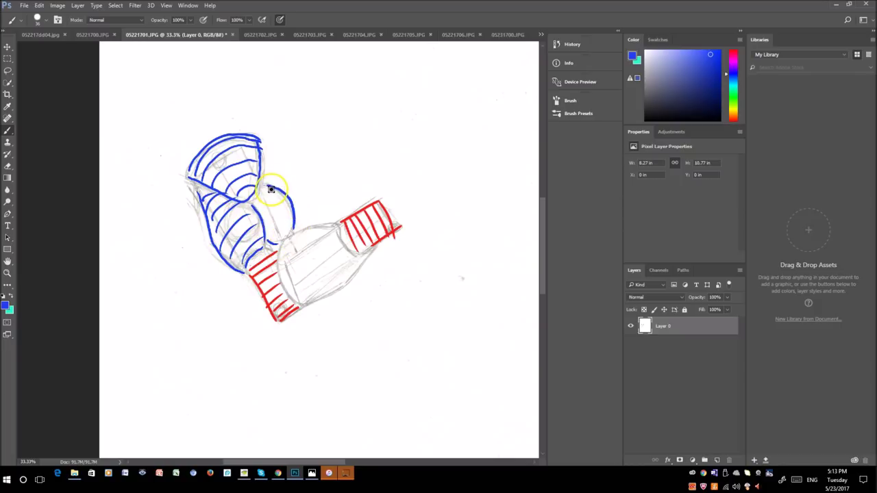
mouse_move(267, 200)
mouse_down()
mouse_move(249, 212)
mouse_move(288, 198)
mouse_move(257, 221)
mouse_up()
mouse_move(294, 192)
mouse_down()
mouse_move(264, 229)
mouse_move(292, 226)
mouse_up()
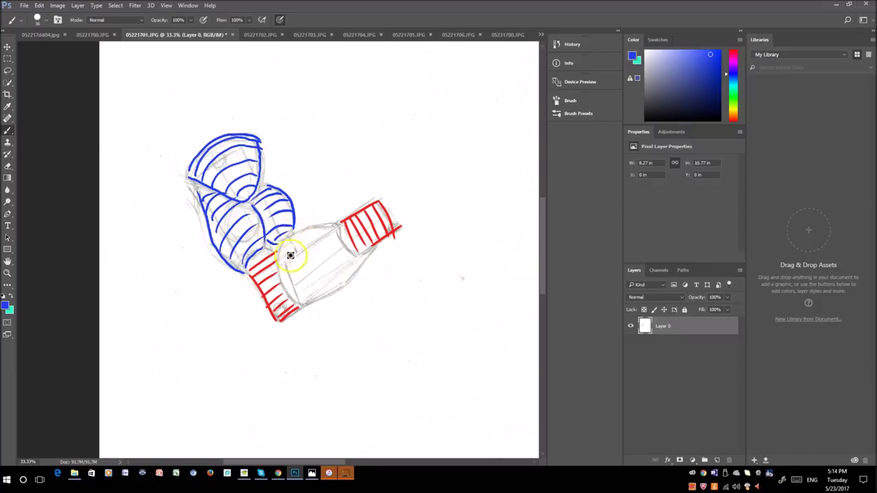
Trace the forearm's upper and lower edges in blue and add cross-contour lines across it.
mouse_move(276, 268)
mouse_down()
mouse_move(304, 307)
mouse_move(348, 286)
mouse_move(376, 243)
mouse_up()
mouse_move(297, 237)
mouse_down()
mouse_move(329, 226)
mouse_move(360, 247)
mouse_move(378, 236)
mouse_up()
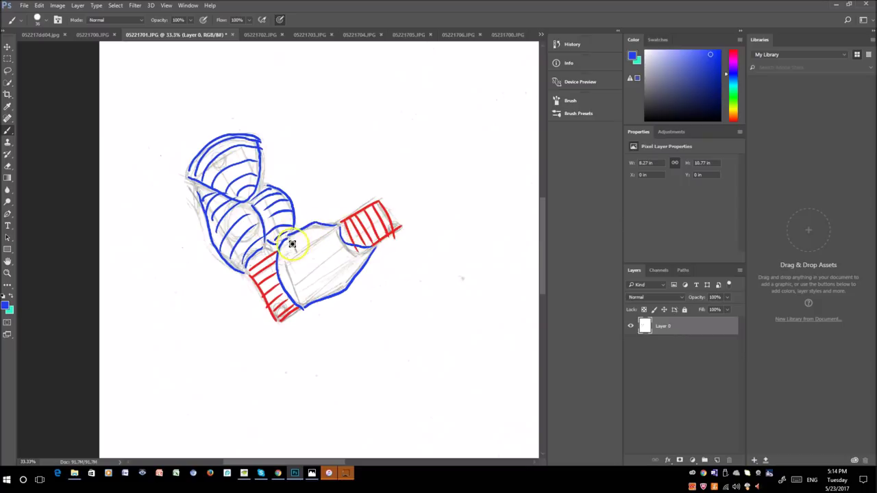
drag(284, 239, 302, 302)
mouse_move(300, 235)
mouse_down()
mouse_move(303, 259)
mouse_move(333, 297)
mouse_up()
drag(309, 231, 344, 291)
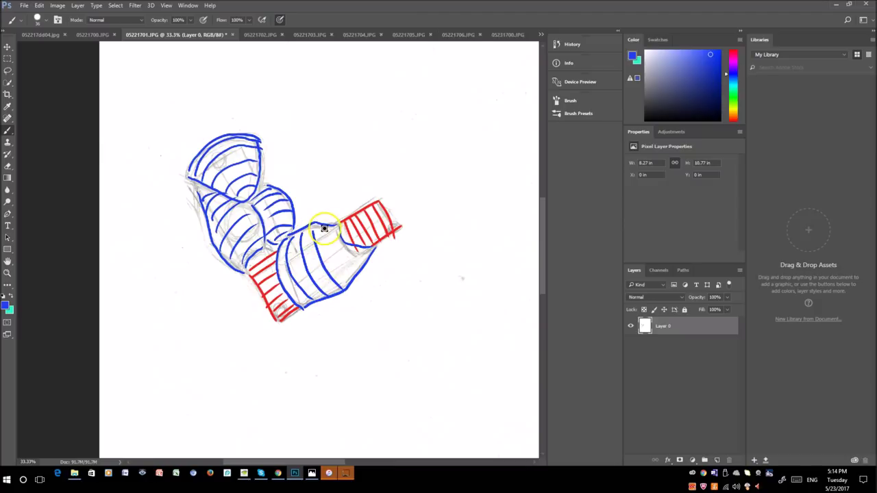
mouse_move(323, 231)
mouse_down()
mouse_move(348, 272)
mouse_move(358, 264)
mouse_move(337, 225)
mouse_move(370, 272)
mouse_up()
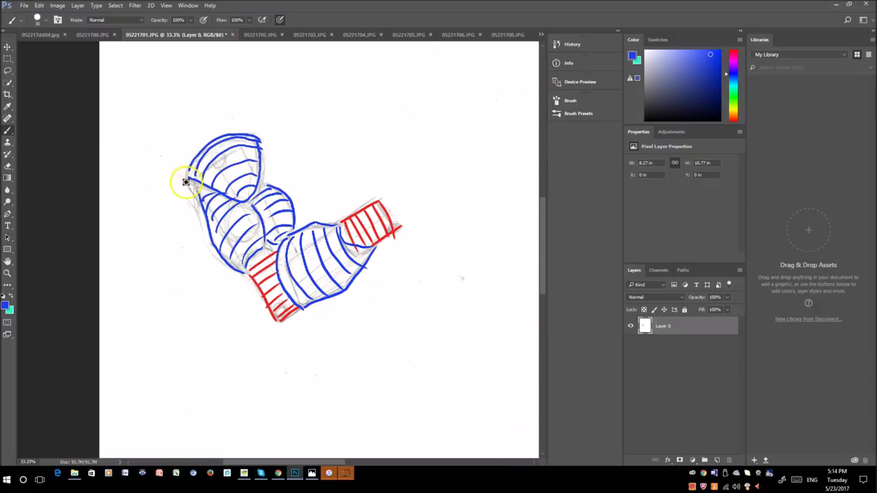
Switch to 05221702.JPG, centre the sketch in the view, and set the painting colour to red.
click(262, 35)
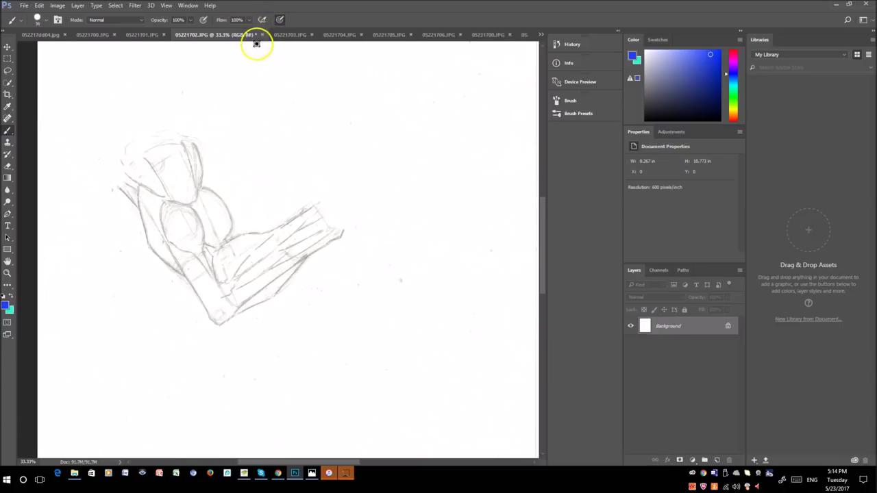
drag(307, 309, 372, 321)
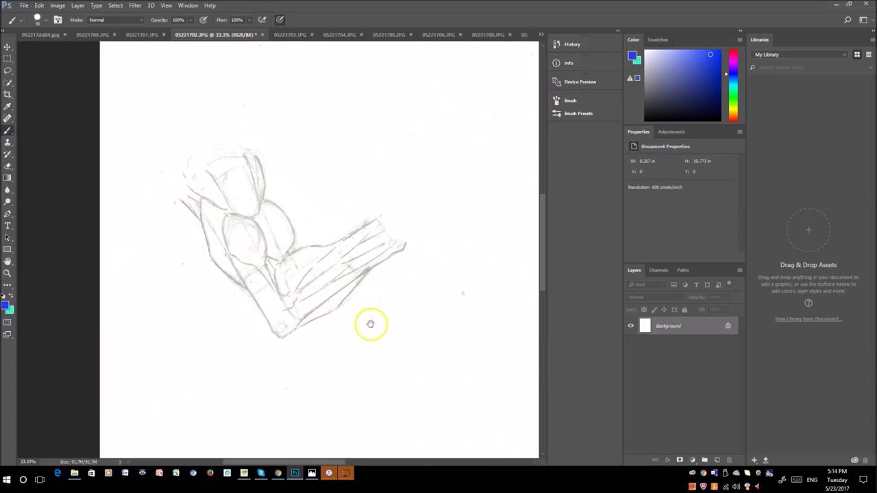
mouse_move(259, 207)
mouse_down()
mouse_move(279, 175)
mouse_move(272, 208)
mouse_move(293, 186)
mouse_move(214, 236)
mouse_move(224, 209)
mouse_move(228, 233)
mouse_move(222, 214)
mouse_move(230, 216)
mouse_move(219, 197)
mouse_move(177, 166)
mouse_move(280, 172)
mouse_move(192, 202)
mouse_move(234, 161)
mouse_up()
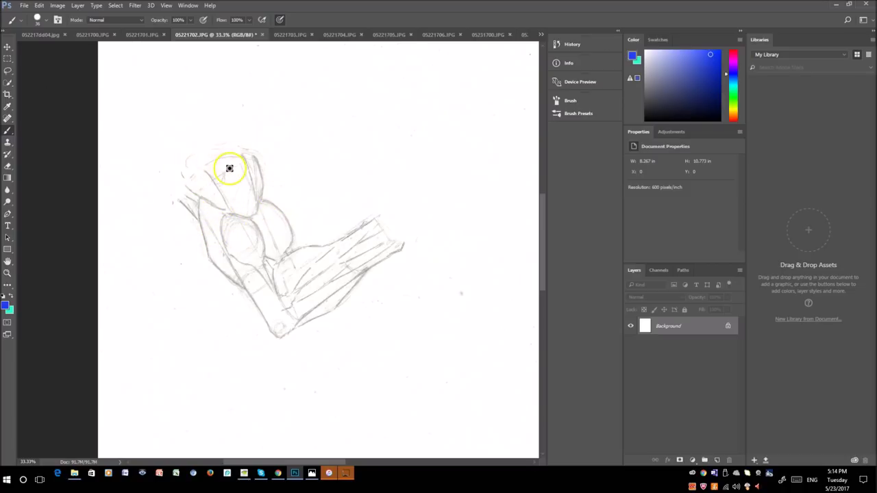
click(732, 120)
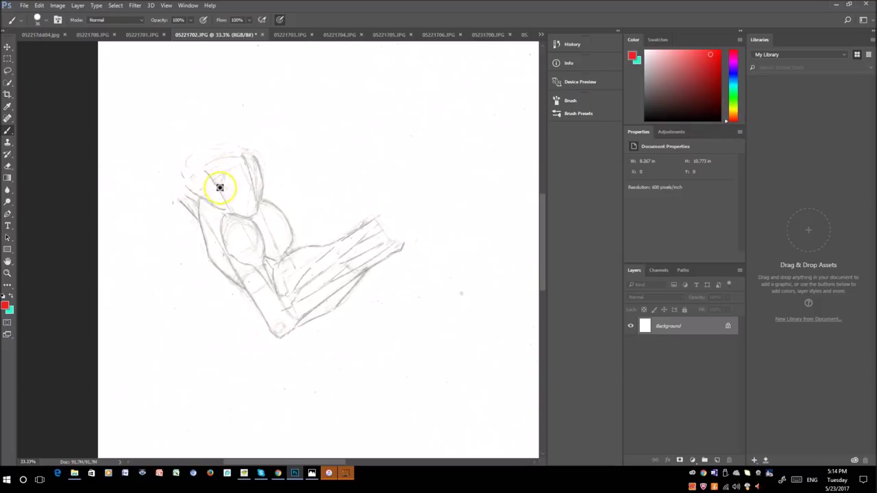
Brush red form lines and x marks on the shoulder, then undo them all.
drag(185, 184, 232, 209)
drag(205, 172, 219, 195)
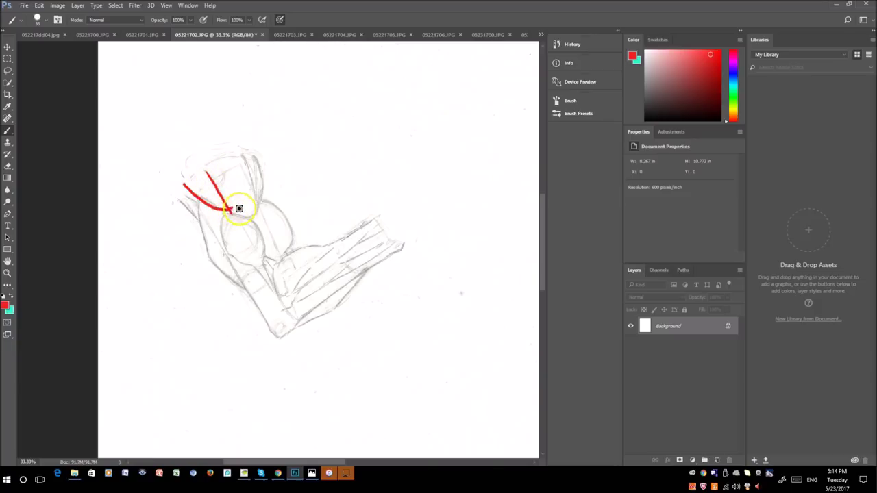
drag(243, 156, 255, 208)
drag(257, 156, 264, 201)
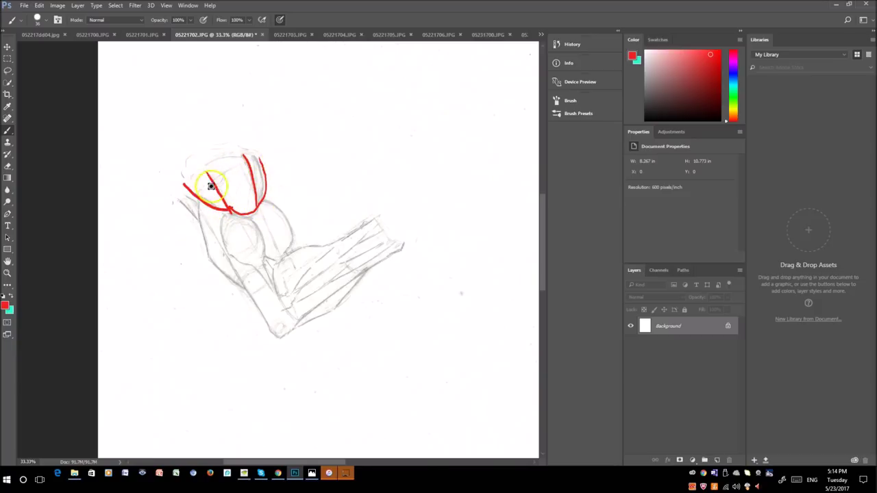
key(ctrl+z)
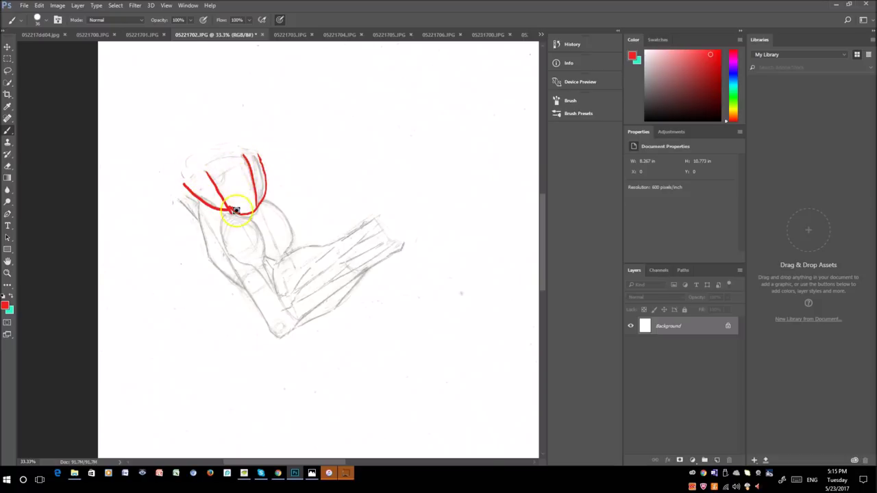
drag(198, 183, 204, 190)
drag(204, 184, 198, 190)
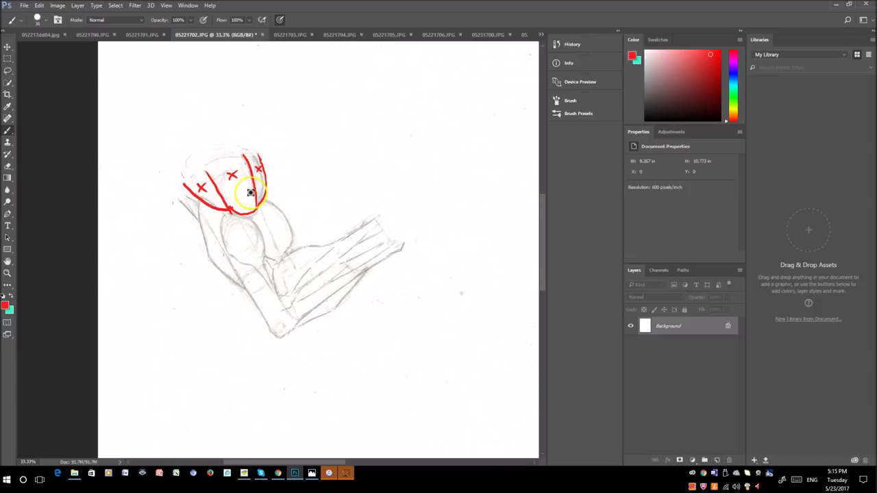
key(ctrl+alt+z)
key(ctrl+alt+z)
key(ctrl+alt+z)
key(ctrl+alt+z)
key(ctrl+alt+z)
key(ctrl+alt+z)
key(ctrl+alt+z)
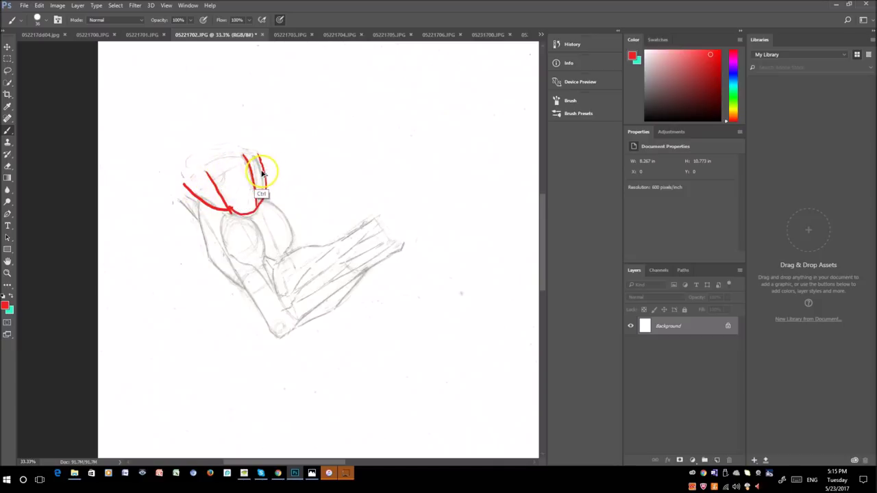
key(ctrl+alt+z)
key(ctrl+alt+z)
key(ctrl+alt+z)
key(ctrl+alt+z)
key(ctrl+alt+z)
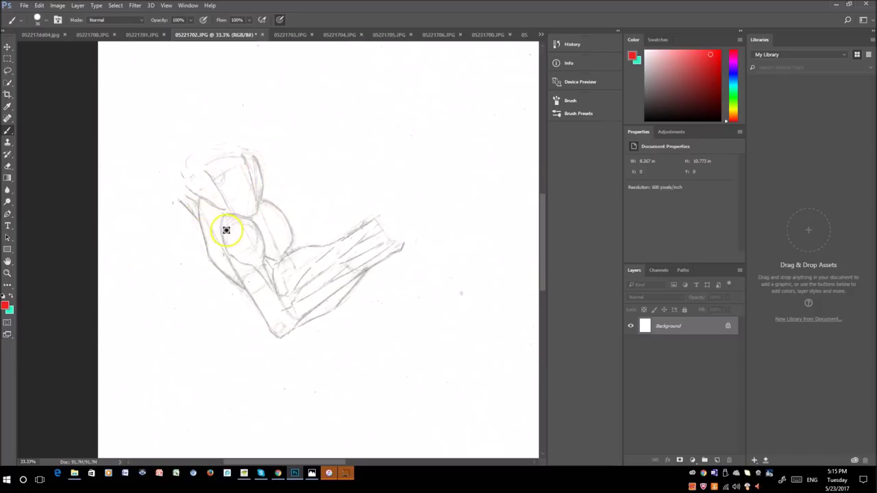
mouse_move(198, 201)
mouse_down()
mouse_move(211, 261)
mouse_move(239, 282)
mouse_up()
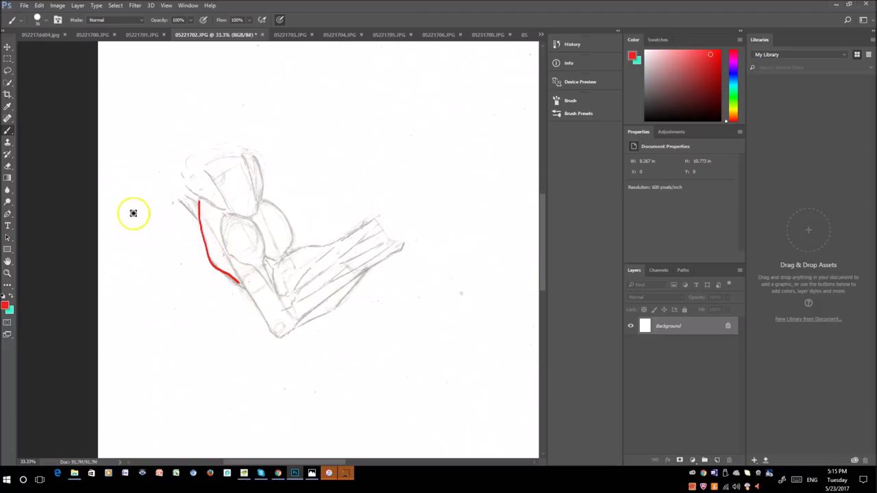
drag(331, 91, 340, 175)
mouse_move(344, 145)
mouse_down()
mouse_move(355, 185)
mouse_move(347, 191)
mouse_up()
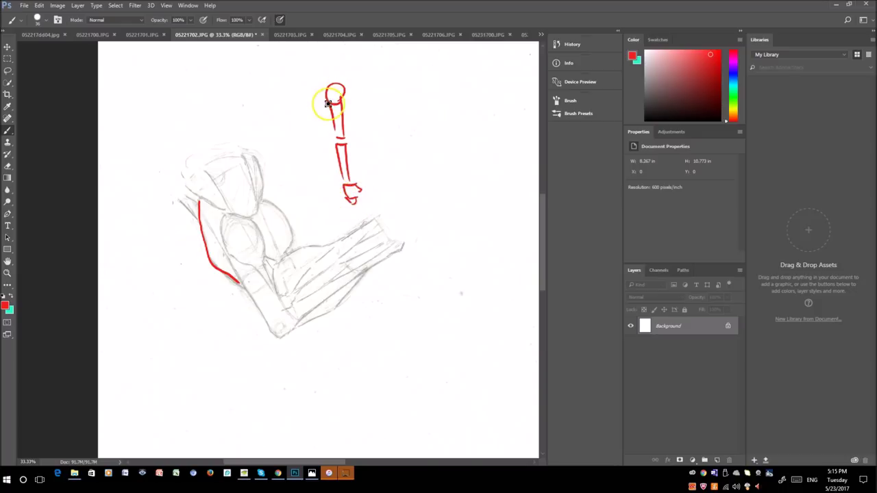
drag(325, 106, 333, 128)
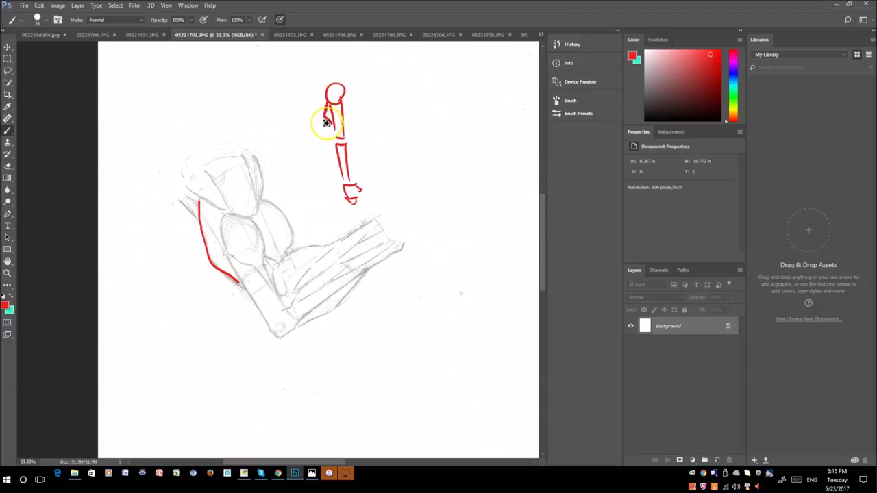
key(ctrl+z)
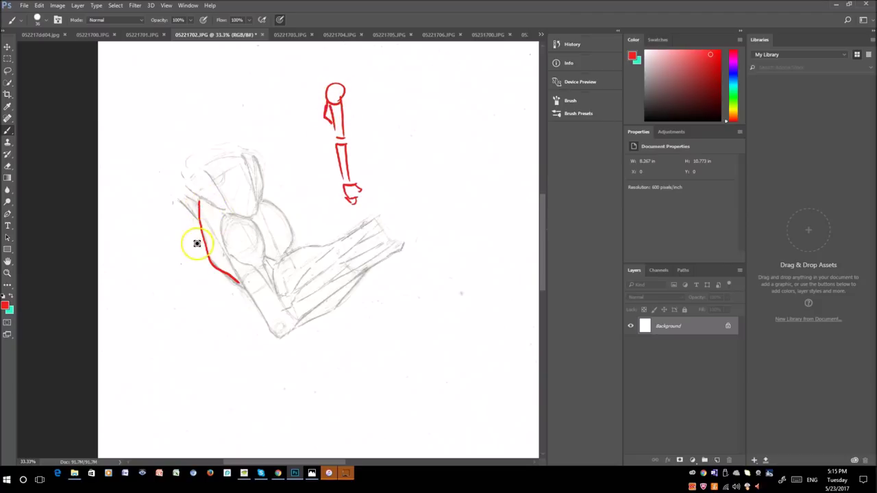
mouse_move(373, 86)
mouse_down()
mouse_move(382, 126)
mouse_move(412, 110)
mouse_up()
mouse_move(390, 135)
mouse_down()
mouse_move(419, 107)
mouse_move(372, 108)
mouse_move(377, 130)
mouse_up()
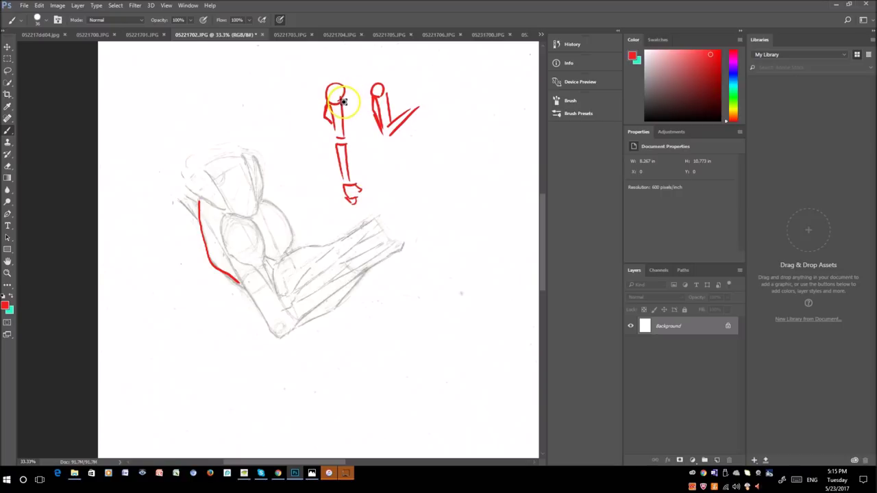
mouse_move(345, 100)
mouse_down()
mouse_move(346, 135)
mouse_move(345, 100)
mouse_move(349, 126)
mouse_move(377, 102)
mouse_up()
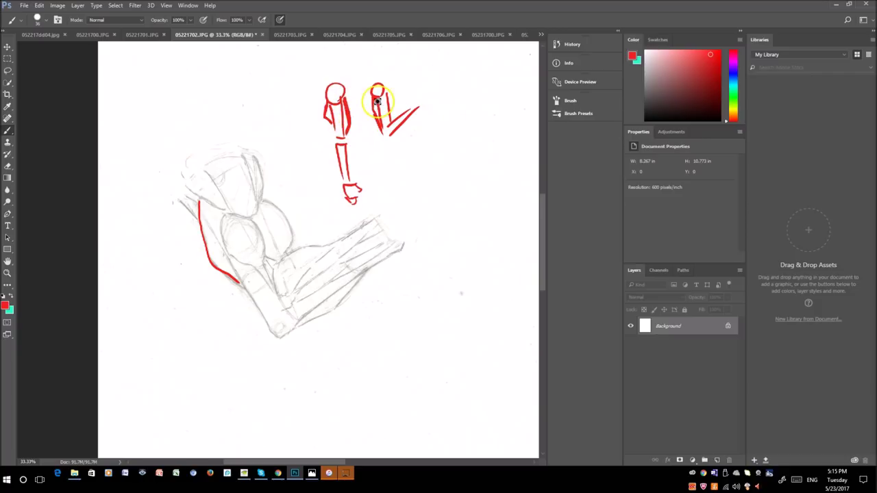
mouse_move(415, 141)
mouse_down()
mouse_move(417, 173)
mouse_move(406, 194)
mouse_up()
drag(416, 139, 416, 179)
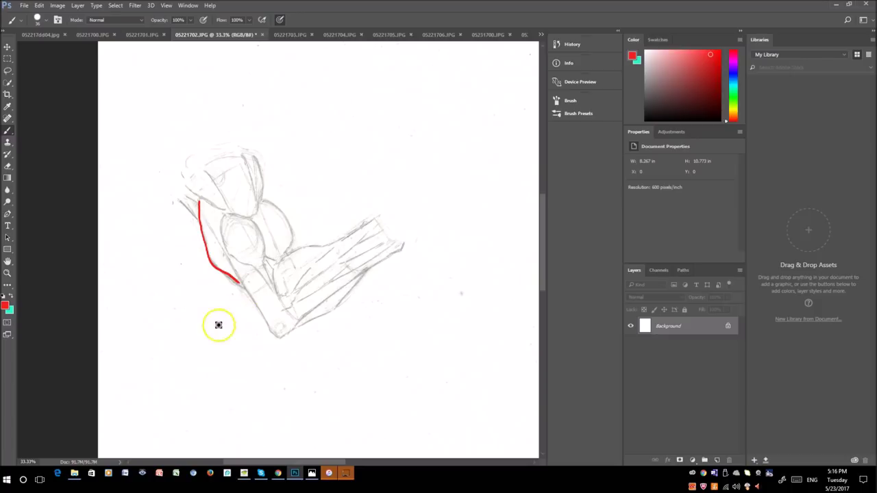
Paint red contour strokes toward the elbow and down the biceps, then undo them.
drag(233, 267, 271, 334)
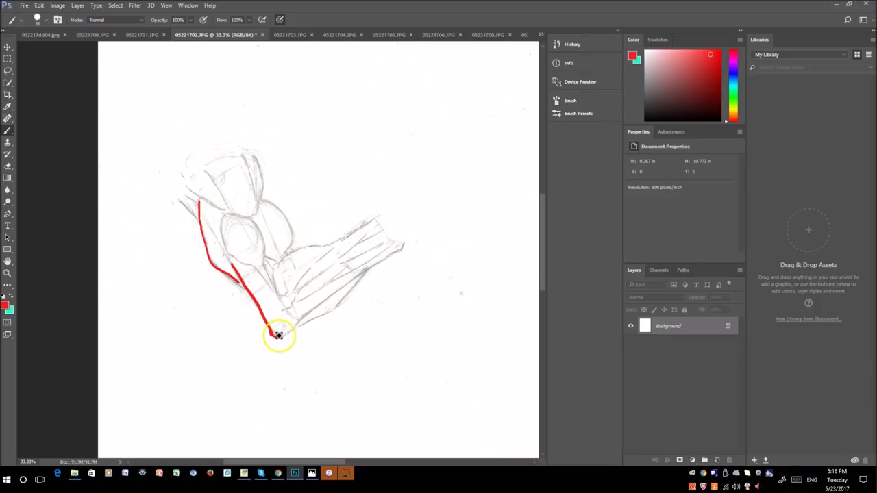
drag(230, 258, 255, 266)
mouse_move(253, 219)
mouse_down()
mouse_move(264, 261)
mouse_move(255, 263)
mouse_move(264, 255)
mouse_move(272, 288)
mouse_up()
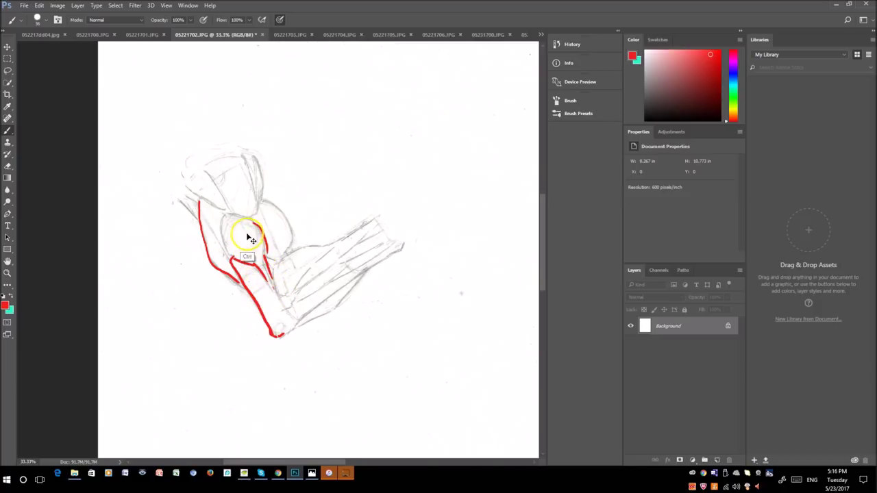
key(ctrl+alt+z)
key(ctrl+alt+z)
key(ctrl+alt+z)
key(ctrl+alt+z)
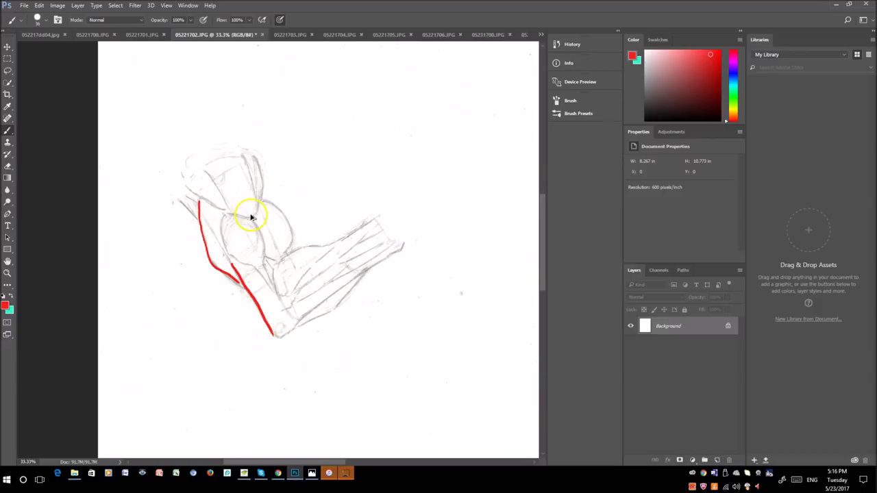
key(ctrl+alt+z)
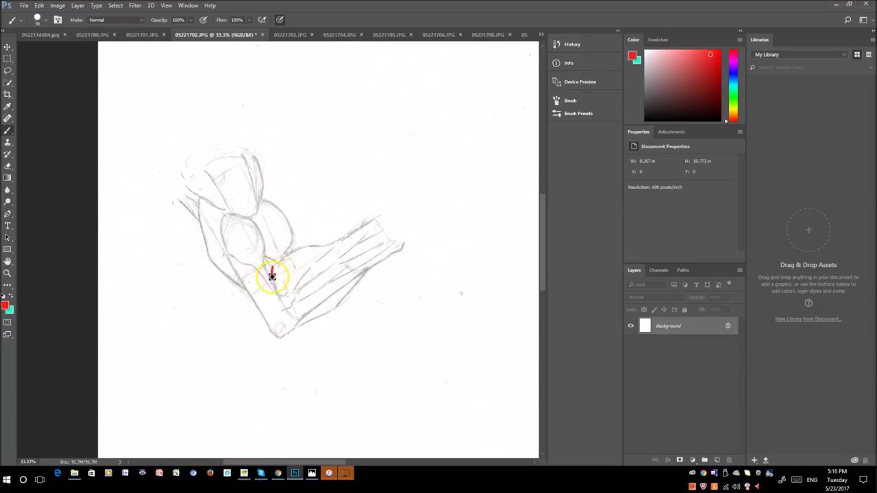
Paint a red loop over the forearm by the elbow, plus parallel red hatch strokes across it.
mouse_move(272, 274)
mouse_down()
mouse_move(290, 298)
mouse_move(337, 242)
mouse_move(288, 254)
mouse_move(357, 233)
mouse_move(286, 260)
mouse_move(305, 275)
mouse_up()
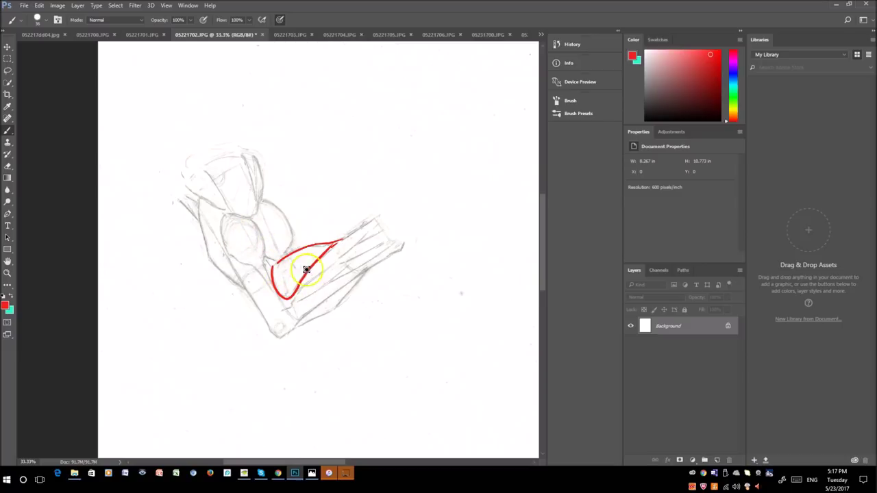
mouse_move(310, 278)
mouse_down()
mouse_move(299, 286)
mouse_move(351, 255)
mouse_up()
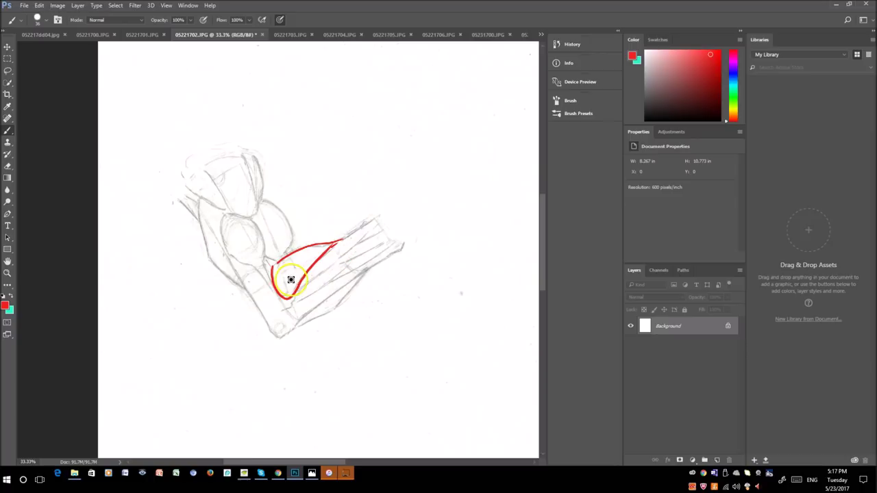
drag(301, 283, 364, 240)
mouse_move(293, 299)
mouse_down()
mouse_move(348, 271)
mouse_move(325, 286)
mouse_move(306, 318)
mouse_move(343, 299)
mouse_up()
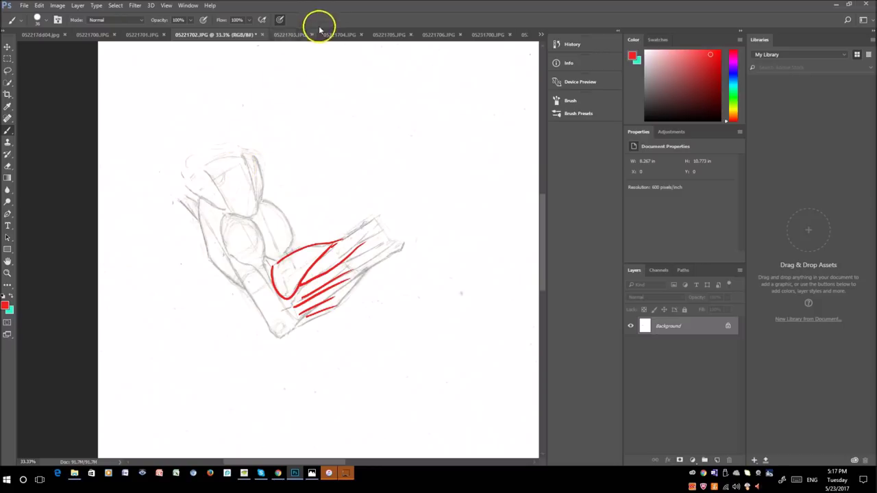
On 05221703.JPG, draw a red arrow at the top left, undoing a stray biceps loop.
click(291, 35)
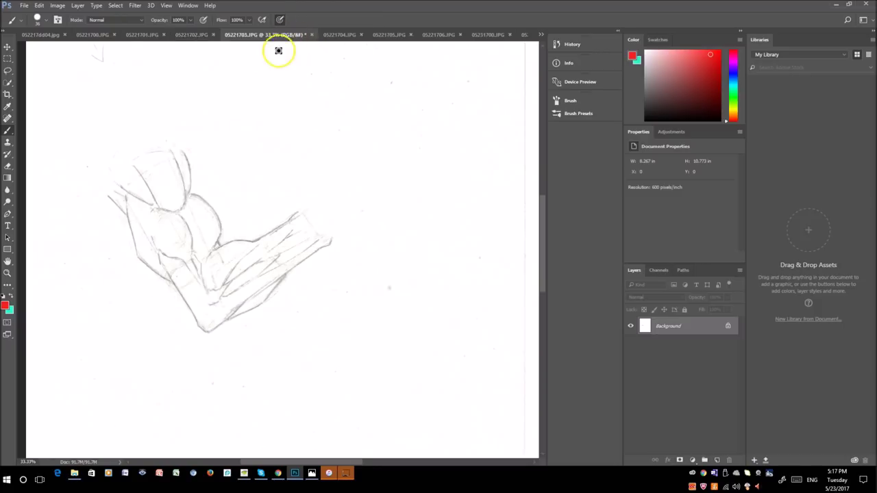
mouse_move(81, 63)
mouse_down()
mouse_move(108, 102)
mouse_move(122, 87)
mouse_up()
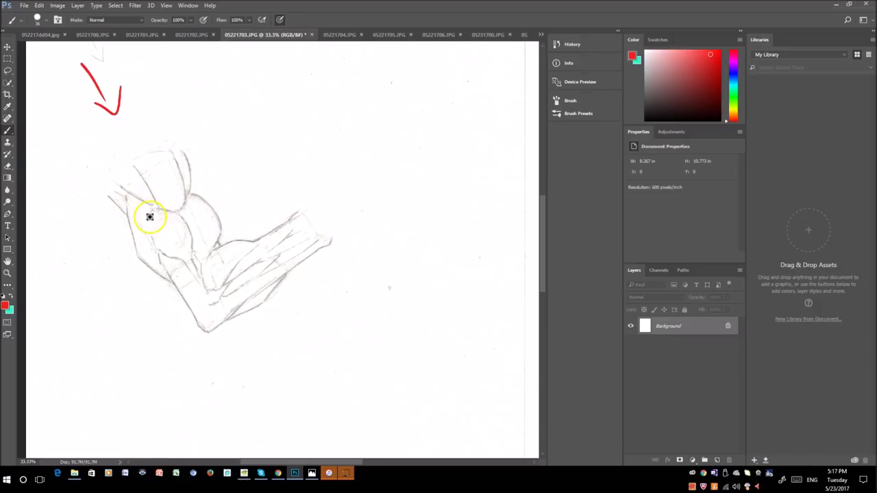
mouse_move(155, 209)
mouse_down()
mouse_move(151, 235)
mouse_move(152, 221)
mouse_move(159, 234)
mouse_up()
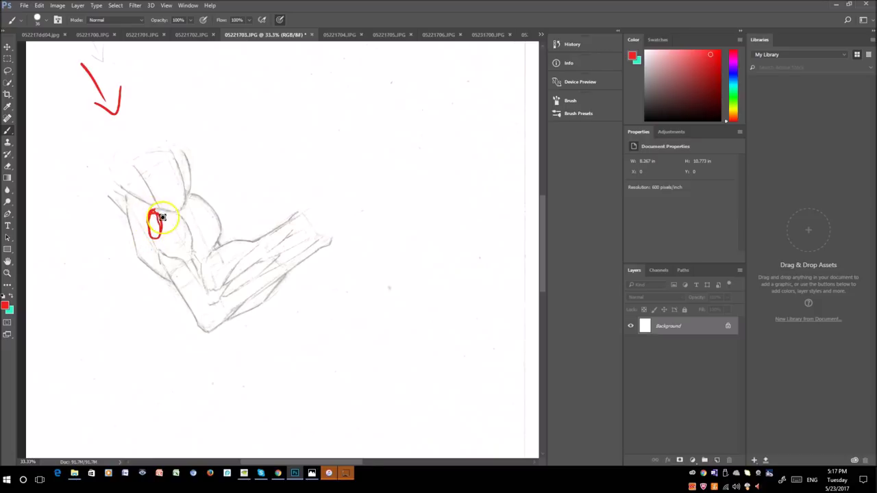
key(ctrl+z)
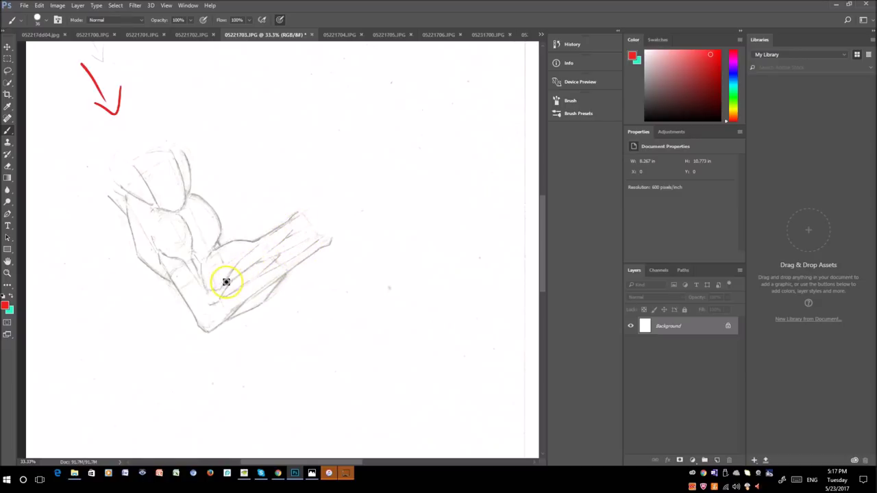
Brush red lines and V-shaped hatch strokes along the forearm.
mouse_move(227, 282)
mouse_down()
mouse_move(293, 223)
mouse_move(270, 247)
mouse_move(306, 226)
mouse_move(233, 274)
mouse_move(233, 240)
mouse_move(260, 239)
mouse_move(290, 216)
mouse_up()
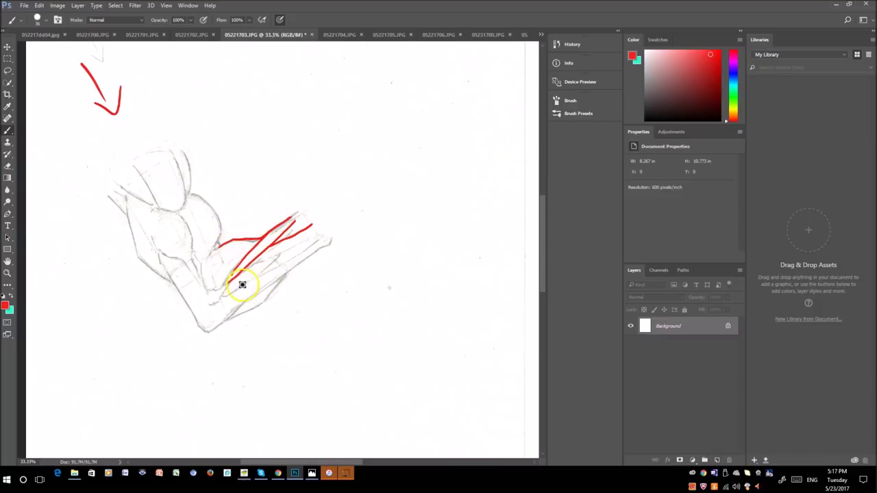
mouse_move(234, 287)
mouse_down()
mouse_move(260, 259)
mouse_move(251, 264)
mouse_move(313, 225)
mouse_up()
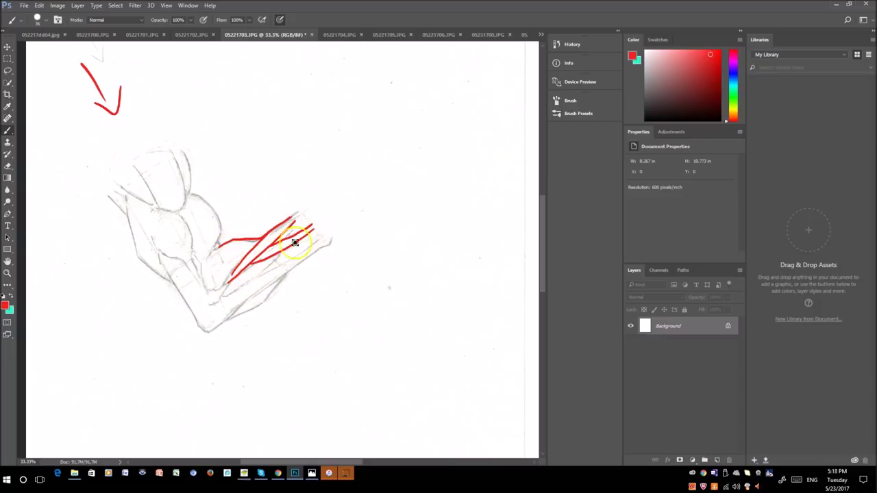
mouse_move(283, 252)
mouse_down()
mouse_move(208, 307)
mouse_move(183, 265)
mouse_up()
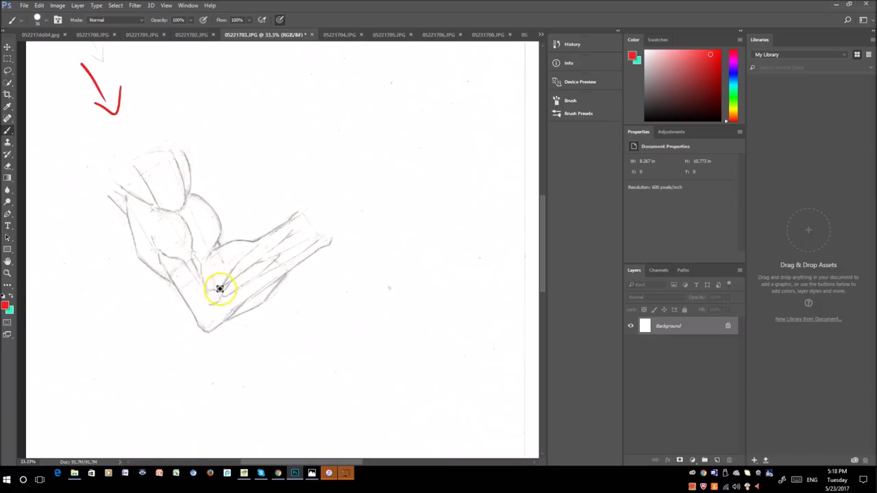
mouse_move(222, 283)
mouse_down()
mouse_move(248, 255)
mouse_move(222, 287)
mouse_move(267, 250)
mouse_move(220, 298)
mouse_move(259, 277)
mouse_up()
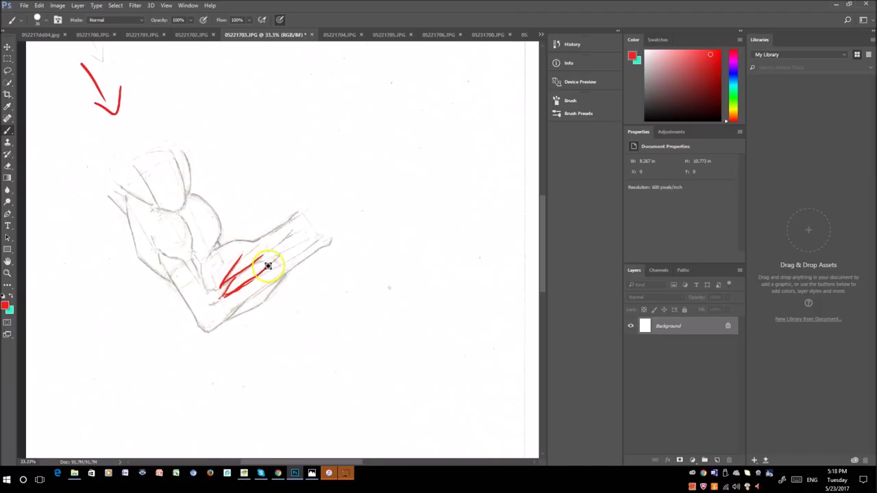
drag(279, 254, 299, 242)
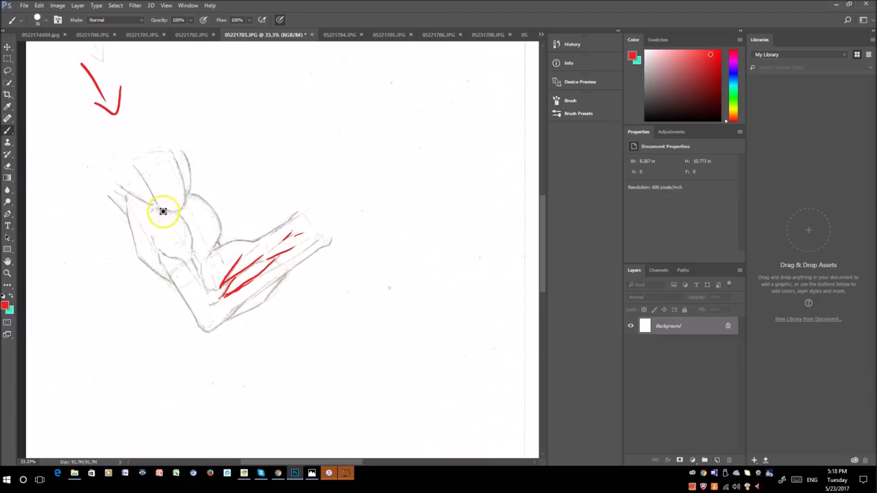
Loop a red oval around the biceps.
mouse_move(163, 209)
mouse_down()
mouse_move(150, 221)
mouse_move(162, 251)
mouse_up()
mouse_move(178, 207)
mouse_down()
mouse_move(190, 251)
mouse_move(177, 255)
mouse_move(187, 267)
mouse_move(172, 245)
mouse_move(157, 245)
mouse_move(168, 257)
mouse_move(183, 221)
mouse_move(196, 271)
mouse_up()
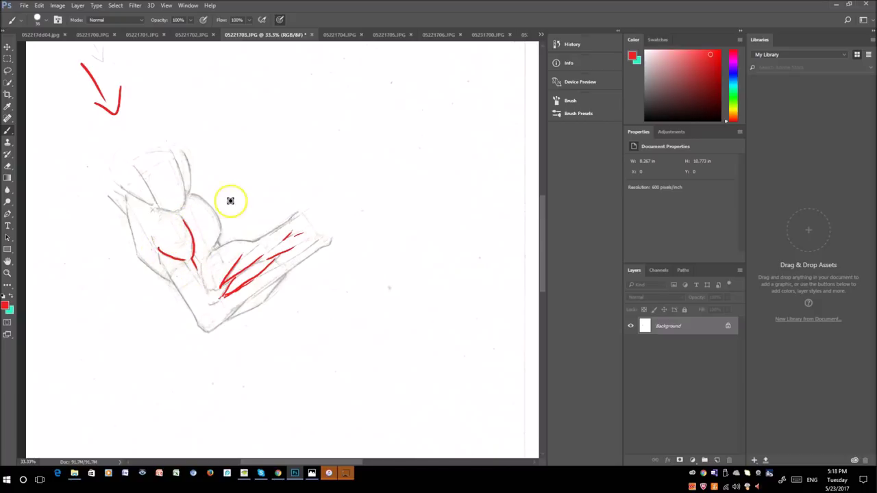
mouse_move(150, 227)
mouse_down()
mouse_move(163, 217)
mouse_move(160, 246)
mouse_up()
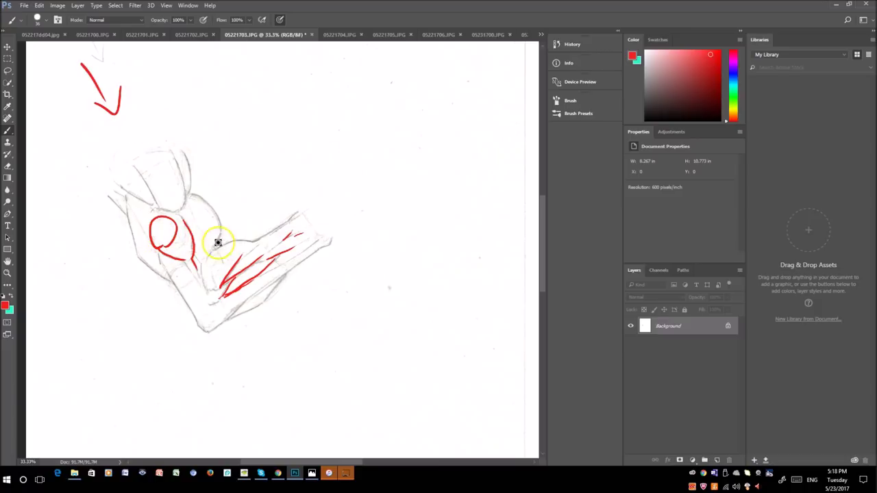
click(339, 34)
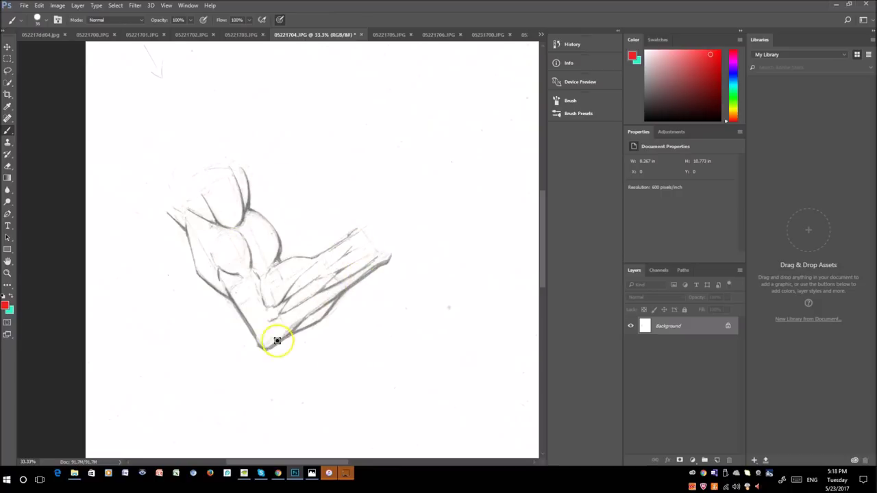
On 05221704.JPG, circle the biceps and forearm in red and trace the arm's lower edge and top contour.
mouse_move(277, 340)
mouse_down()
mouse_move(378, 268)
mouse_move(363, 271)
mouse_move(315, 328)
mouse_move(285, 340)
mouse_move(345, 303)
mouse_move(328, 255)
mouse_up()
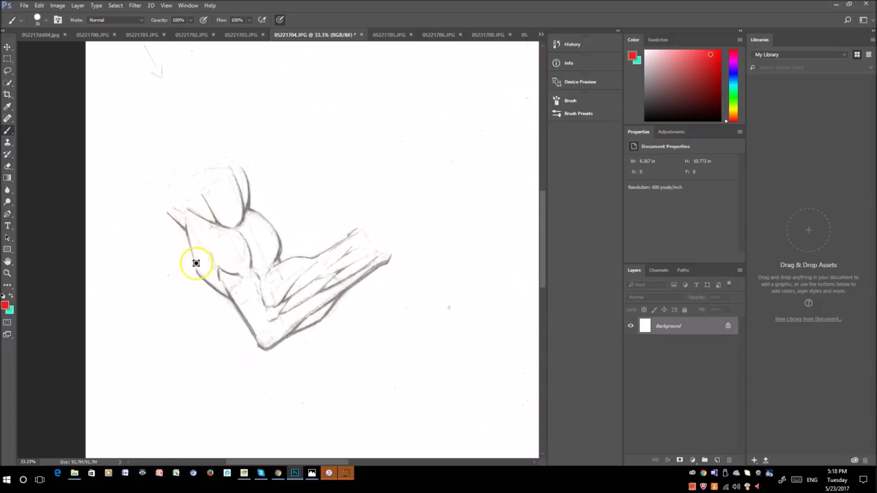
drag(262, 218, 256, 228)
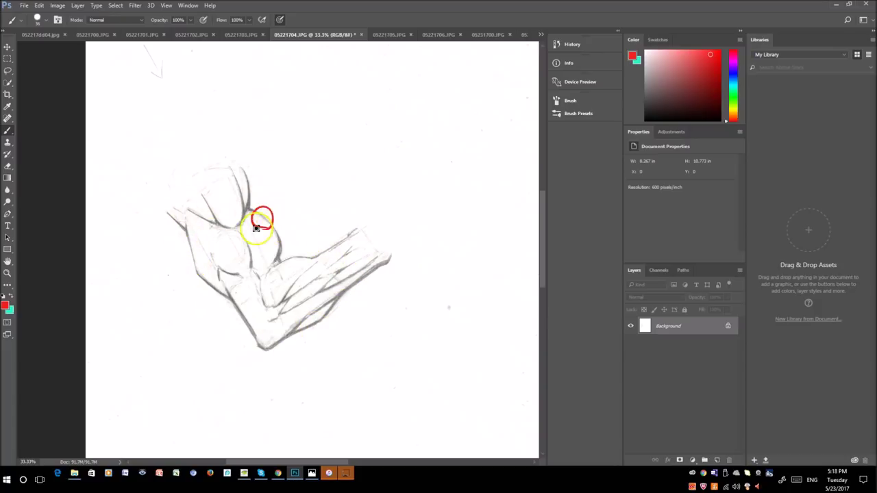
mouse_move(196, 242)
mouse_down()
mouse_move(188, 249)
mouse_move(221, 242)
mouse_up()
mouse_move(308, 258)
mouse_down()
mouse_move(350, 225)
mouse_move(311, 259)
mouse_up()
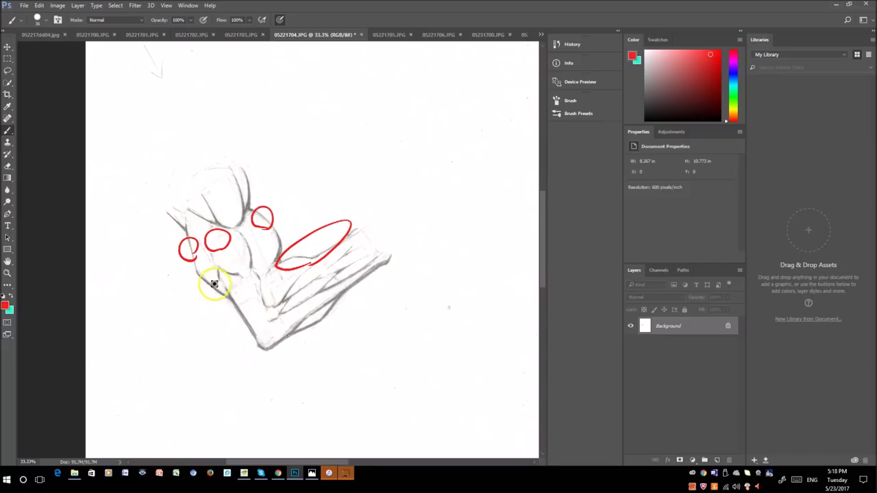
mouse_move(206, 282)
mouse_down()
mouse_move(280, 342)
mouse_move(326, 317)
mouse_move(321, 326)
mouse_move(346, 289)
mouse_move(390, 260)
mouse_up()
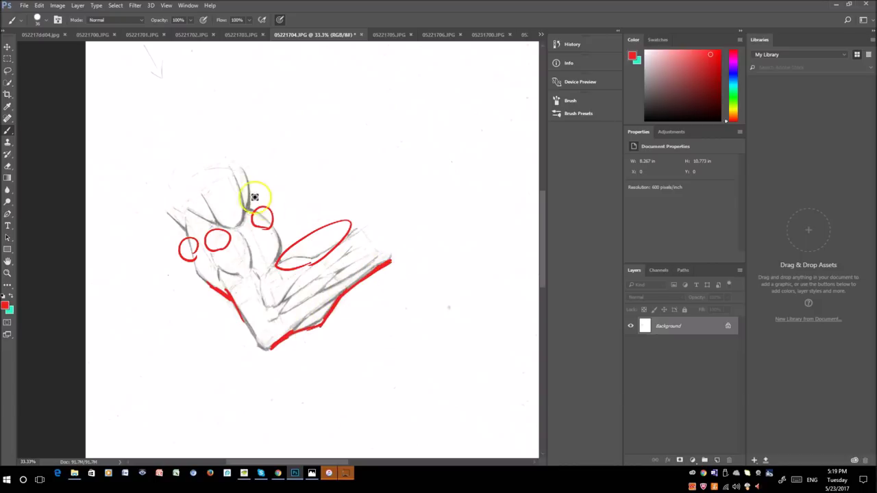
drag(250, 185, 241, 218)
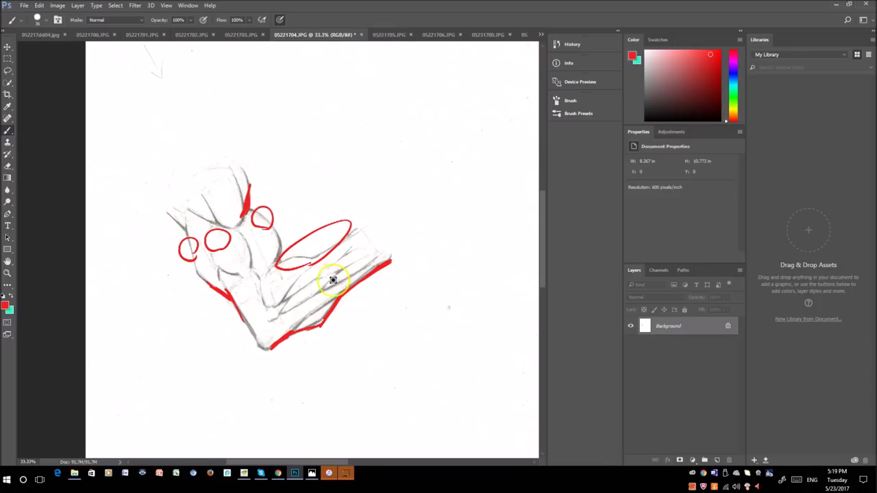
click(384, 34)
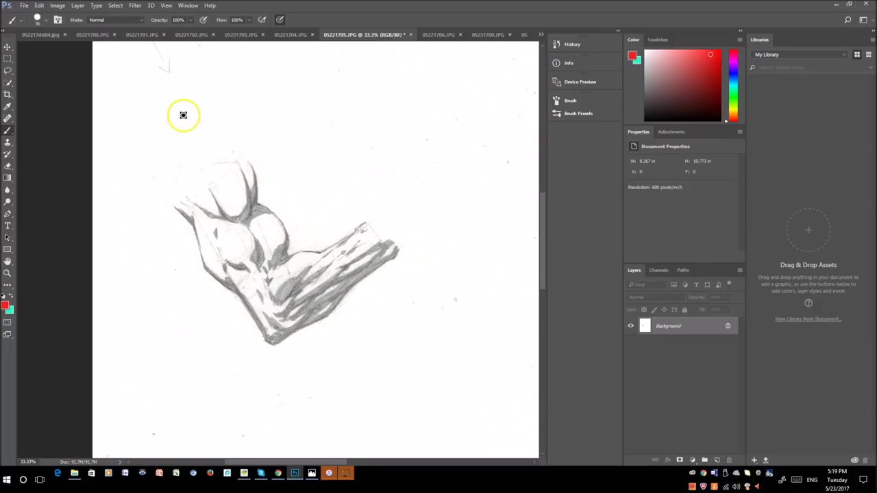
Draw a red light-direction arrow and concentric form arcs over the biceps.
mouse_move(176, 92)
mouse_down()
mouse_move(193, 125)
mouse_move(207, 108)
mouse_up()
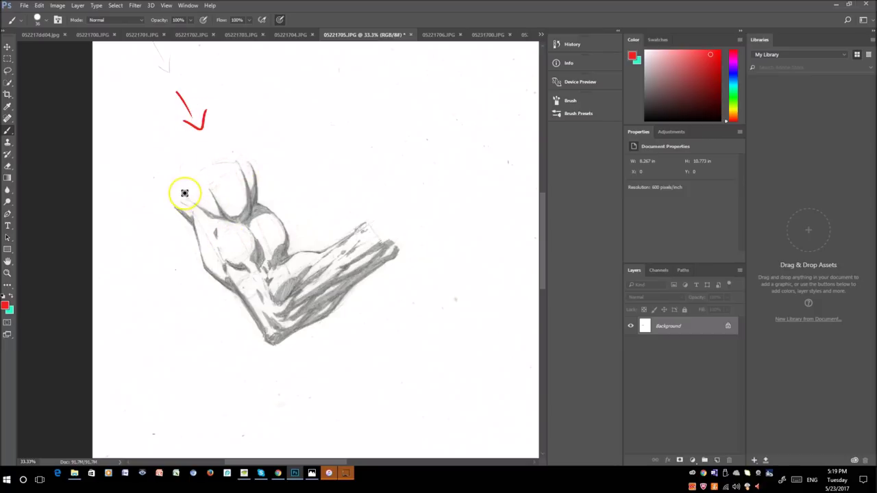
mouse_move(183, 194)
mouse_down()
mouse_move(221, 218)
mouse_move(249, 216)
mouse_move(252, 173)
mouse_move(186, 176)
mouse_move(210, 151)
mouse_move(240, 147)
mouse_move(251, 170)
mouse_move(231, 147)
mouse_up()
mouse_move(202, 198)
mouse_down()
mouse_move(223, 186)
mouse_move(256, 188)
mouse_move(251, 194)
mouse_up()
drag(195, 204, 208, 203)
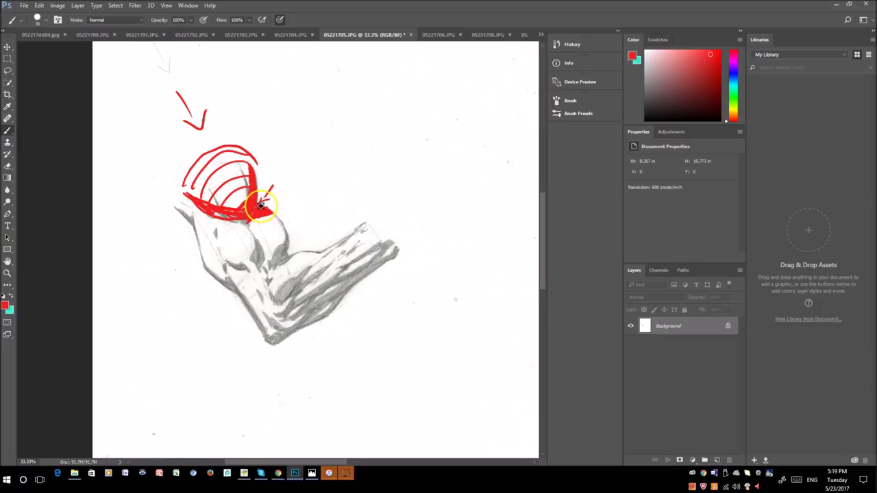
Add an outer biceps arc, trace the shadow edge below it, and begin a bulb diagram.
mouse_move(182, 185)
mouse_down()
mouse_move(257, 165)
mouse_move(244, 172)
mouse_move(256, 212)
mouse_up()
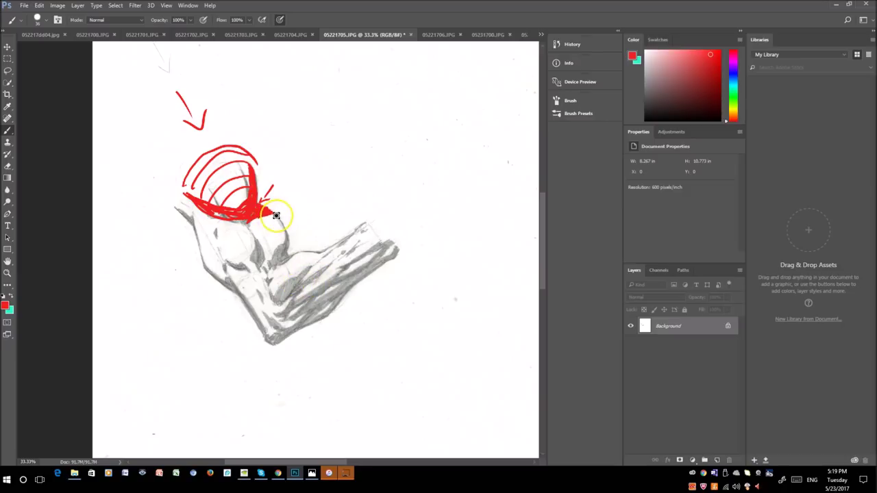
mouse_move(274, 215)
mouse_down()
mouse_move(286, 242)
mouse_move(252, 232)
mouse_move(284, 259)
mouse_up()
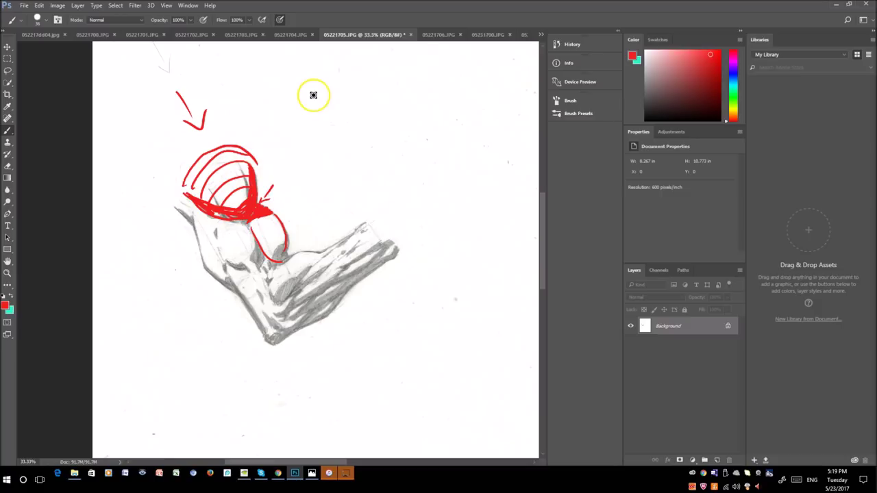
mouse_move(313, 92)
mouse_down()
mouse_move(308, 118)
mouse_move(327, 178)
mouse_move(347, 100)
mouse_move(315, 90)
mouse_move(331, 62)
mouse_move(333, 99)
mouse_move(346, 97)
mouse_move(348, 111)
mouse_move(346, 133)
mouse_move(325, 150)
mouse_move(334, 141)
mouse_move(335, 158)
mouse_move(350, 137)
mouse_move(350, 107)
mouse_move(324, 133)
mouse_up()
Shade the bulb with a red arrow above it and paint a tapered leaf-shaped stroke to its right.
mouse_move(287, 57)
mouse_down()
mouse_move(291, 77)
mouse_move(306, 72)
mouse_up()
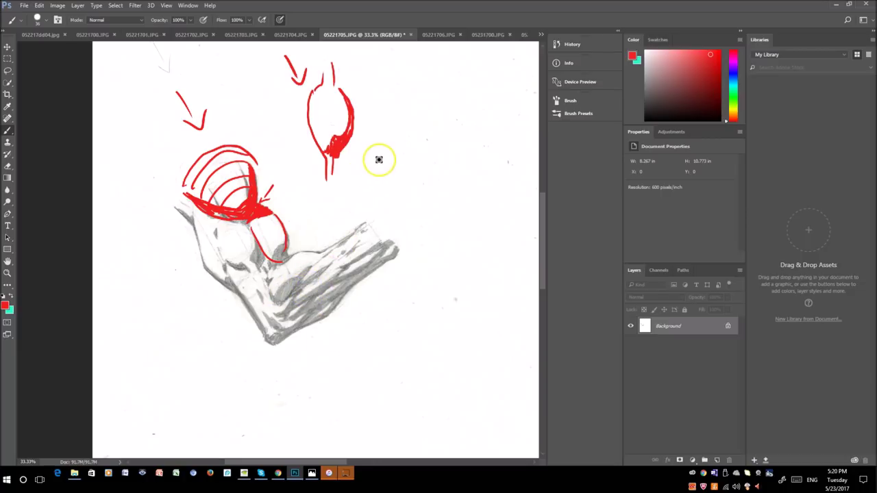
drag(355, 188, 421, 132)
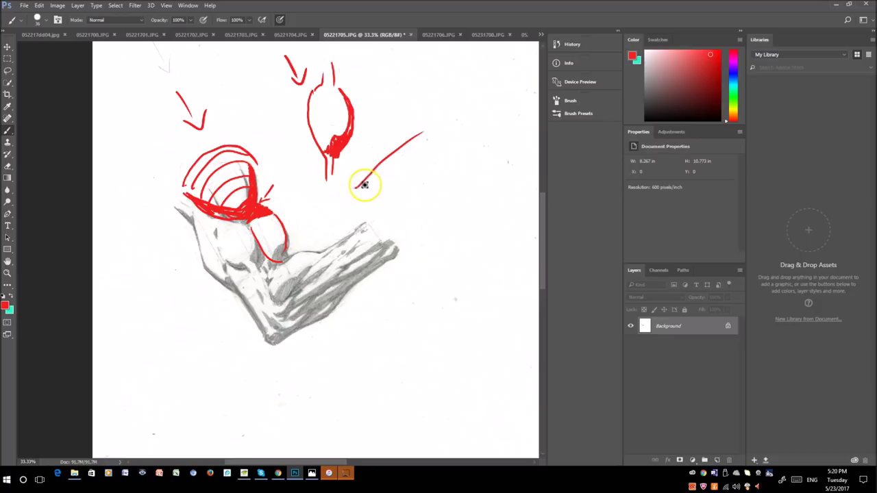
mouse_move(356, 187)
mouse_down()
mouse_move(427, 129)
mouse_move(353, 186)
mouse_move(374, 182)
mouse_up()
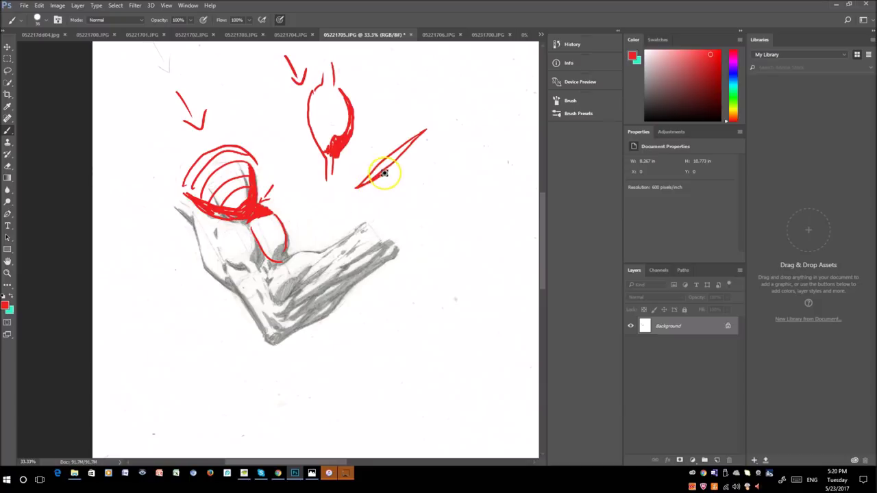
drag(414, 147, 401, 159)
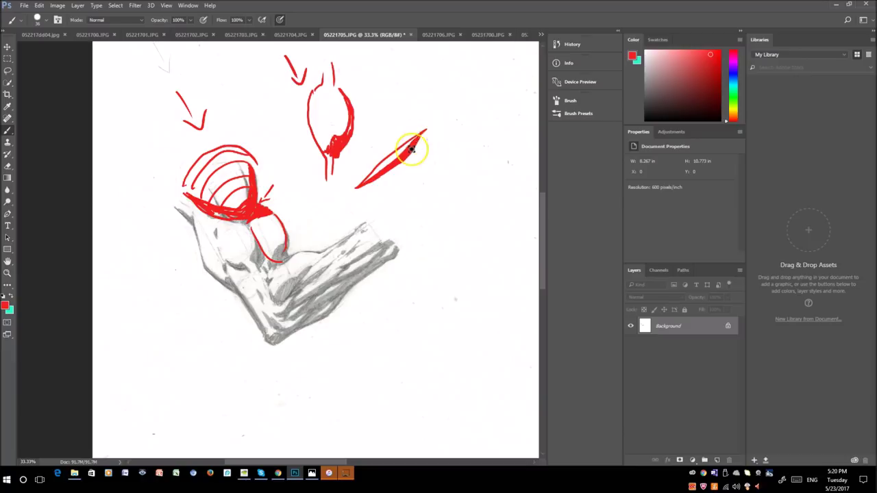
drag(422, 134, 397, 161)
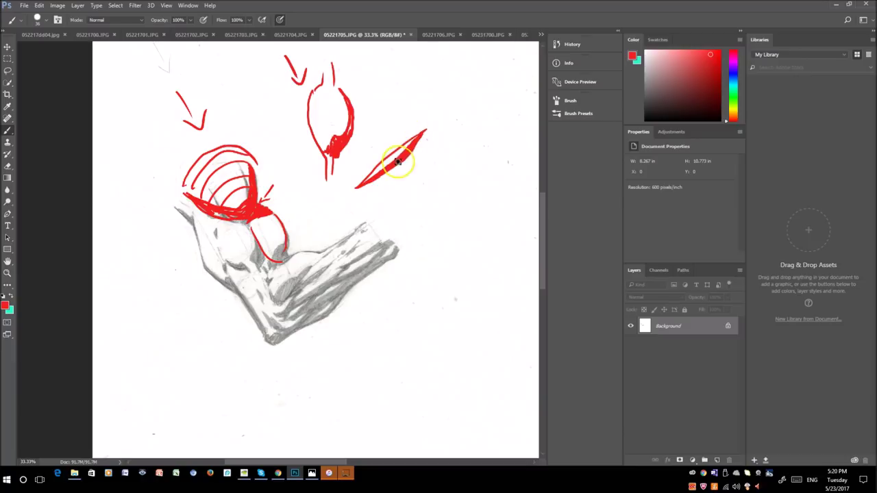
click(438, 34)
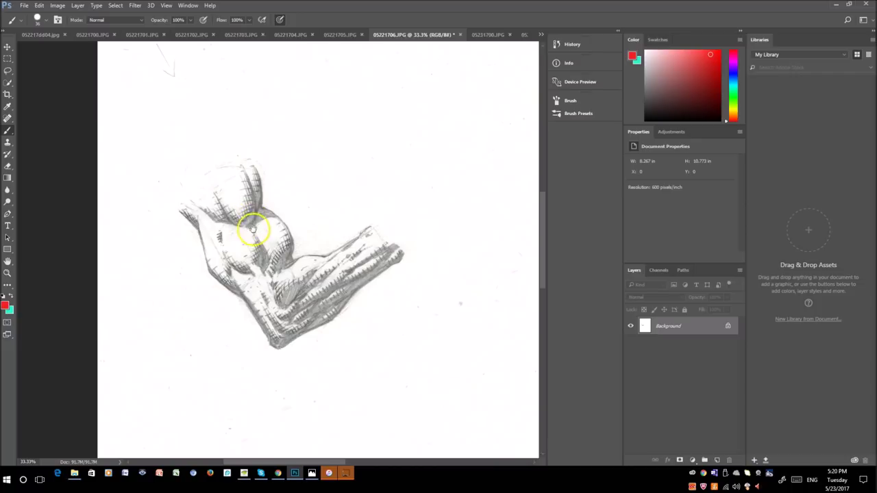
Pan the view slightly, circle the upper biceps in red, and draw a firm red U-shaped cup.
drag(251, 230, 285, 232)
drag(240, 183, 245, 176)
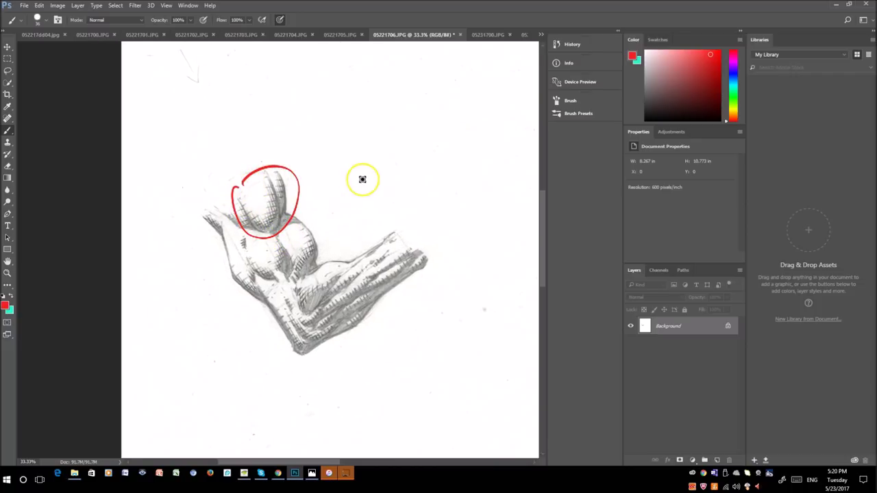
mouse_move(335, 131)
mouse_down()
mouse_move(357, 171)
mouse_move(391, 146)
mouse_up()
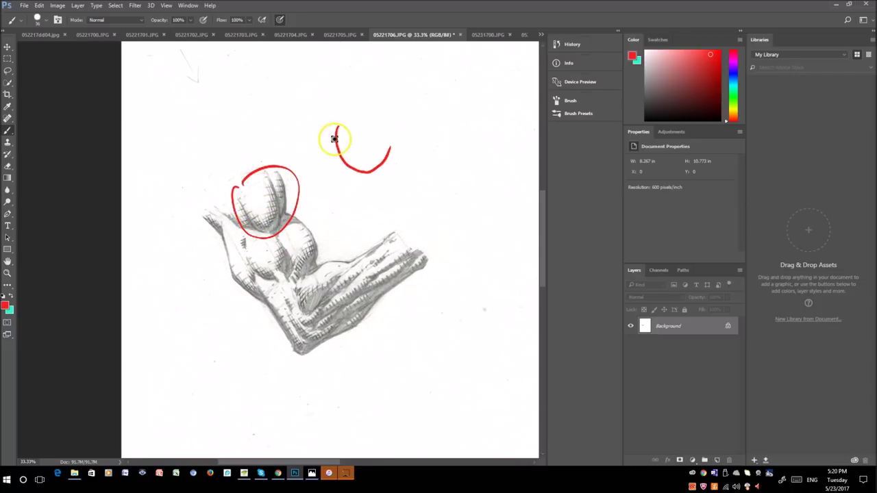
mouse_move(336, 127)
mouse_down()
mouse_move(336, 151)
mouse_move(363, 183)
mouse_move(384, 164)
mouse_move(390, 134)
mouse_up()
mouse_move(354, 164)
mouse_down()
mouse_move(370, 179)
mouse_move(381, 161)
mouse_up()
Add a down arrow above the cup, hatch its inside, then circle the forearm and draw a diagonal stroke.
mouse_move(361, 62)
mouse_down()
mouse_move(363, 106)
mouse_move(376, 93)
mouse_up()
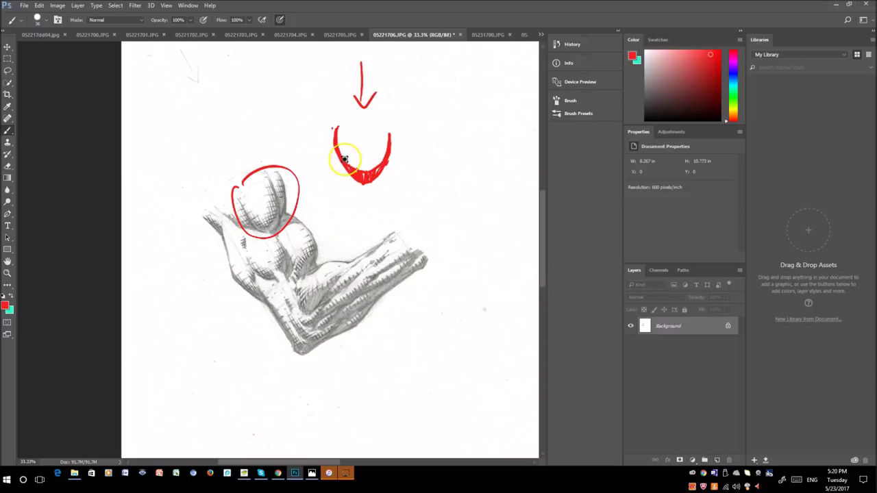
mouse_move(341, 159)
mouse_down()
mouse_move(334, 120)
mouse_move(346, 165)
mouse_move(343, 139)
mouse_move(352, 172)
mouse_move(350, 152)
mouse_move(363, 177)
mouse_move(393, 130)
mouse_up()
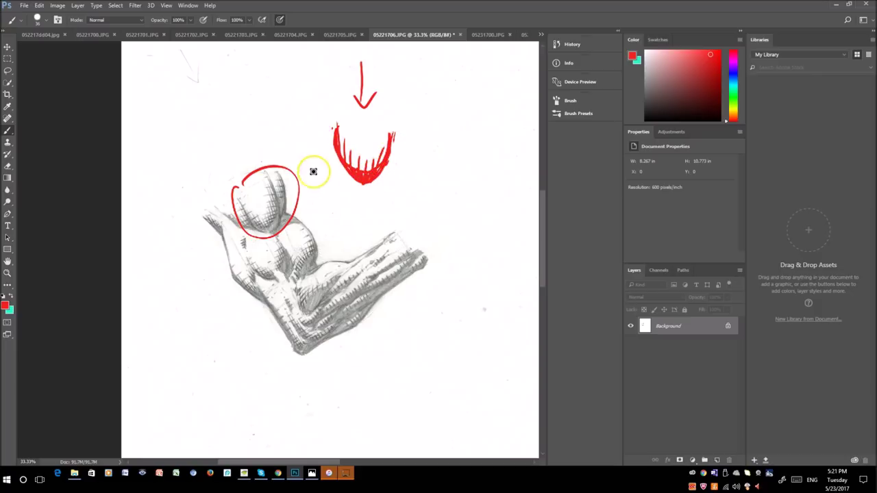
mouse_move(346, 162)
mouse_down()
mouse_move(332, 116)
mouse_move(342, 114)
mouse_move(340, 99)
mouse_move(383, 161)
mouse_move(358, 166)
mouse_move(385, 150)
mouse_move(389, 120)
mouse_move(370, 87)
mouse_up()
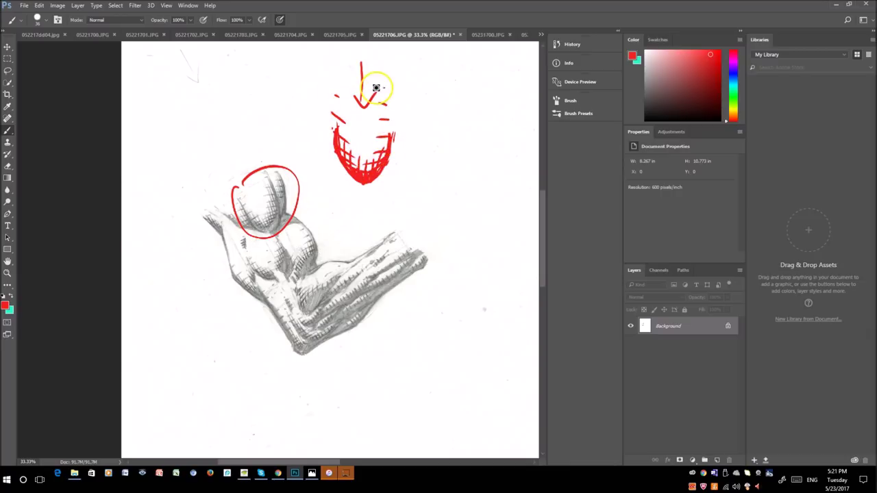
mouse_move(369, 157)
mouse_down()
mouse_move(358, 199)
mouse_move(381, 117)
mouse_move(368, 168)
mouse_up()
key(ctrl+z)
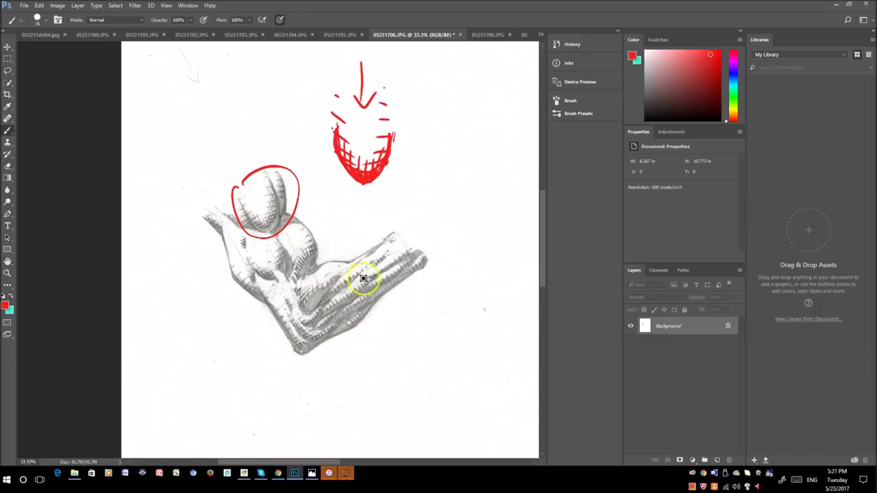
mouse_move(358, 291)
mouse_down()
mouse_move(340, 320)
mouse_move(367, 294)
mouse_up()
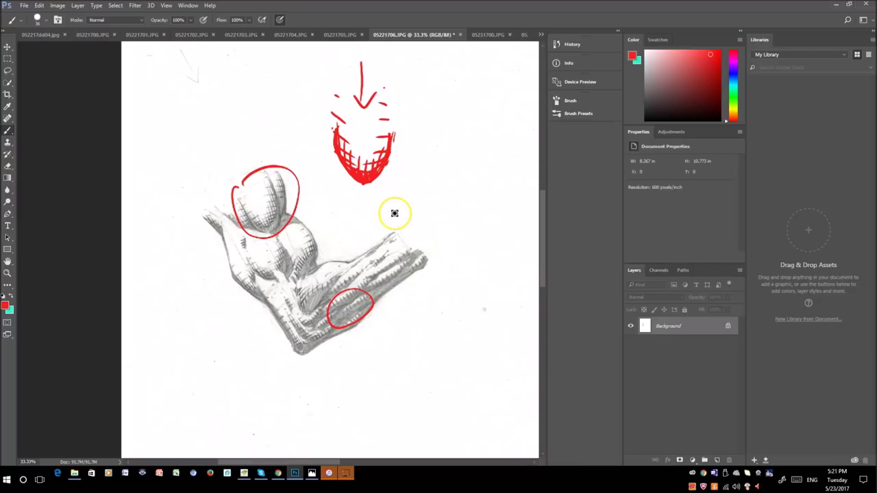
mouse_move(394, 217)
mouse_down()
mouse_move(430, 183)
mouse_move(396, 213)
mouse_move(409, 199)
mouse_up()
Add tick marks to the diagonal stroke, hatch the forearm ellipse, and trace the arm's left contour in red.
right_click(410, 200)
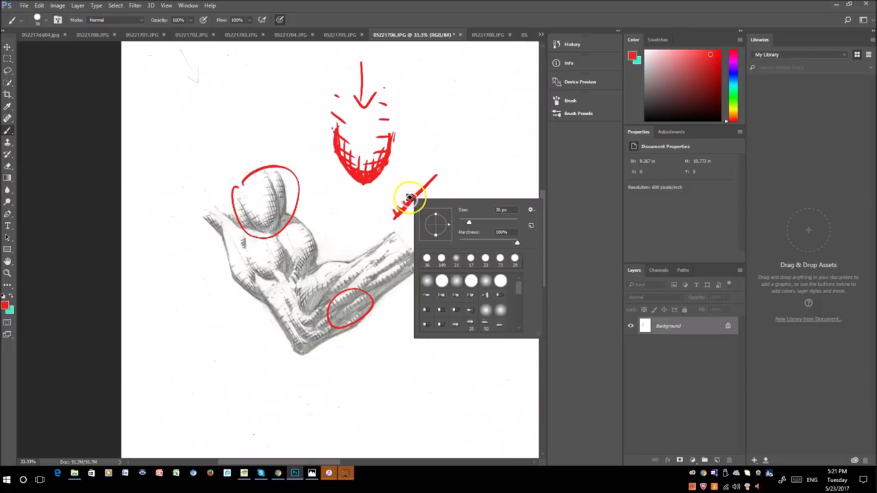
key(Escape)
drag(413, 196, 419, 191)
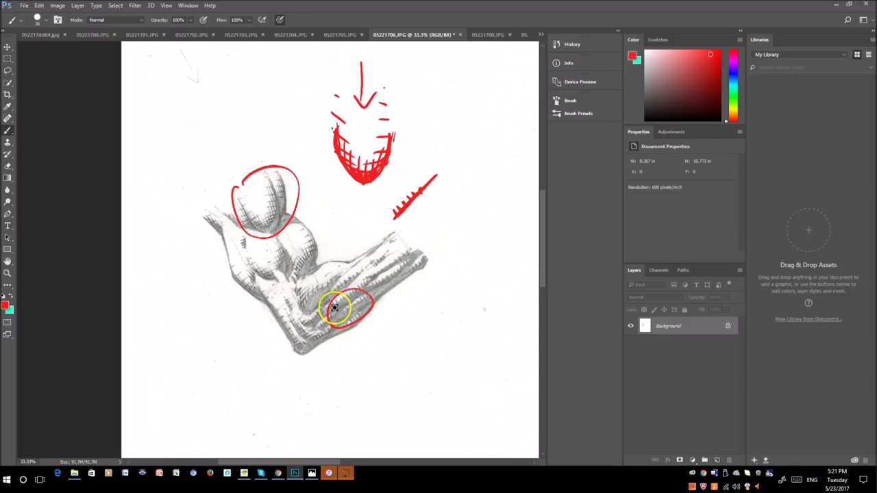
mouse_move(346, 307)
mouse_down()
mouse_move(341, 285)
mouse_move(352, 297)
mouse_move(346, 281)
mouse_move(361, 296)
mouse_move(357, 270)
mouse_move(372, 282)
mouse_move(386, 279)
mouse_move(376, 289)
mouse_move(374, 272)
mouse_move(401, 267)
mouse_up()
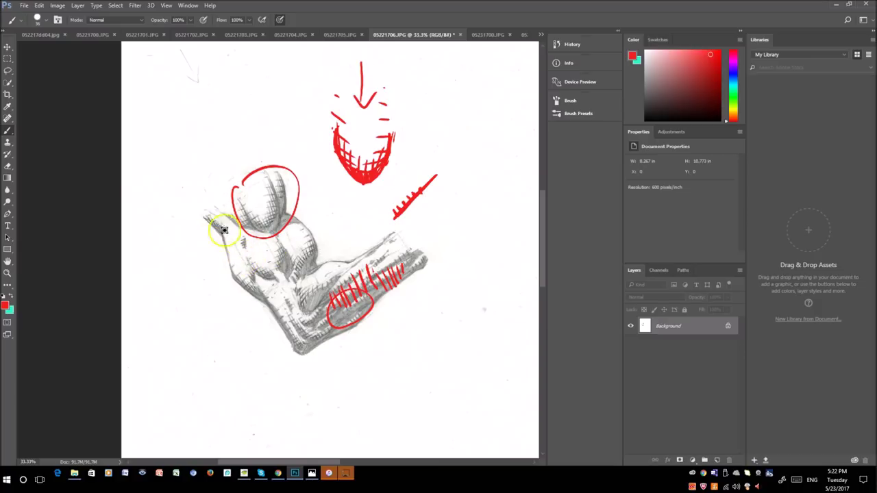
mouse_move(207, 219)
mouse_down()
mouse_move(307, 356)
mouse_move(371, 301)
mouse_up()
mouse_move(290, 196)
mouse_down()
mouse_move(320, 255)
mouse_move(303, 265)
mouse_move(287, 311)
mouse_move(311, 325)
mouse_up()
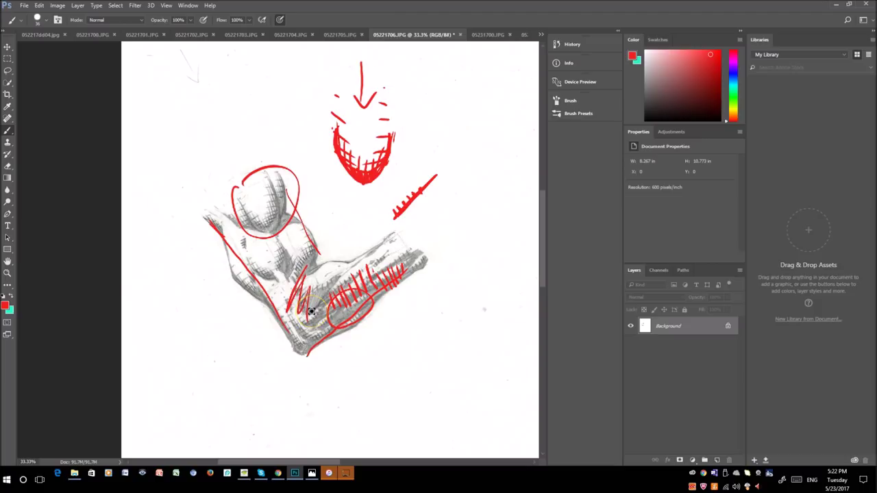